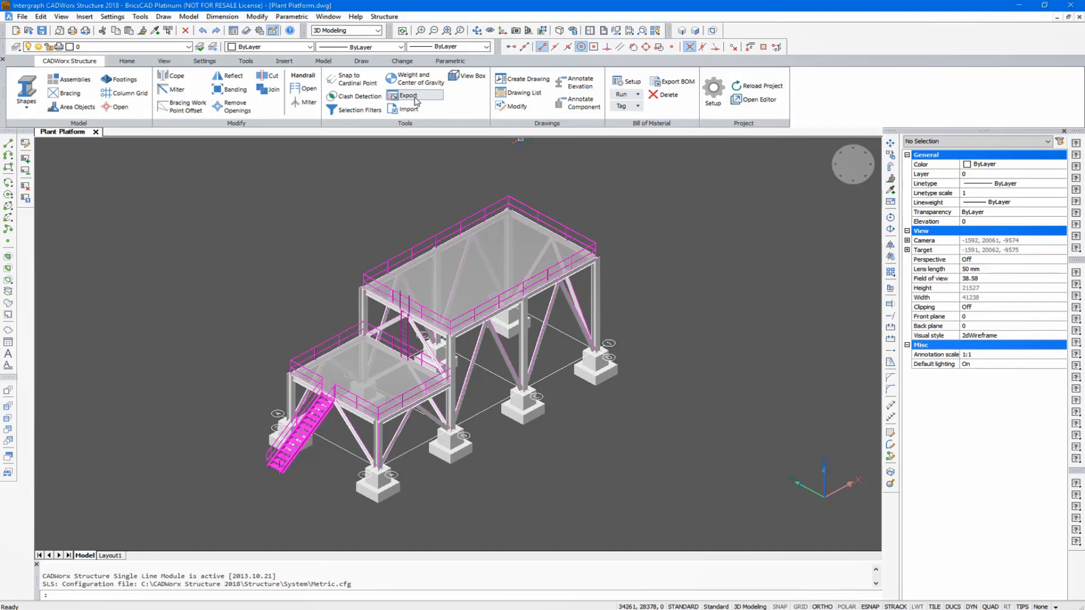
Step: Export the entire platform structure as an Analysis CIS2 model to Plant Platform.stp in the F:\CADWorx\Structure folder
{"action": "left_click", "coordinate": [408, 96]}
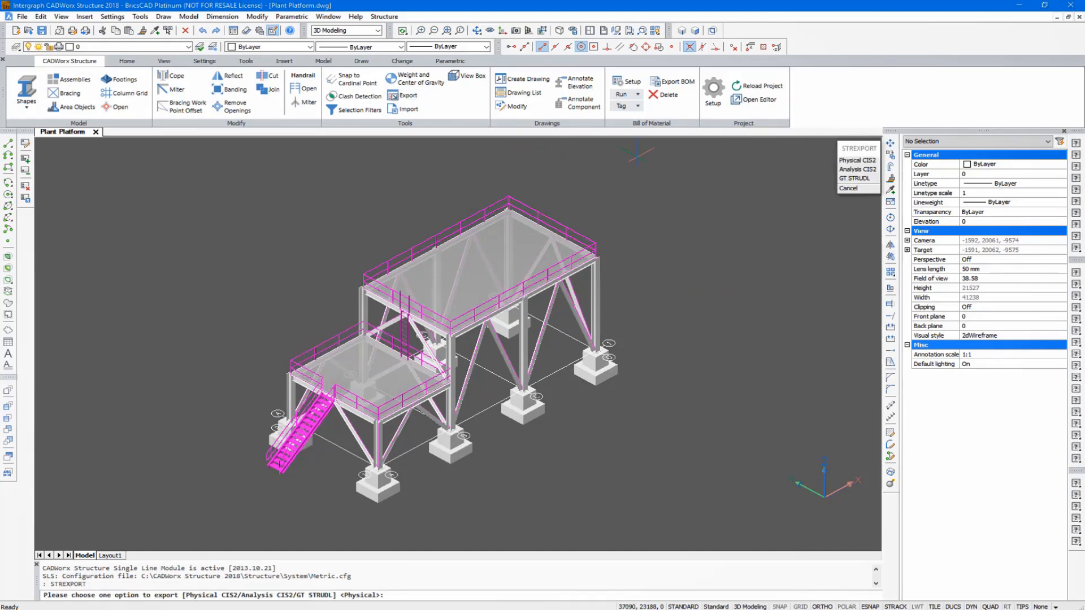
{"action": "left_click", "coordinate": [856, 170]}
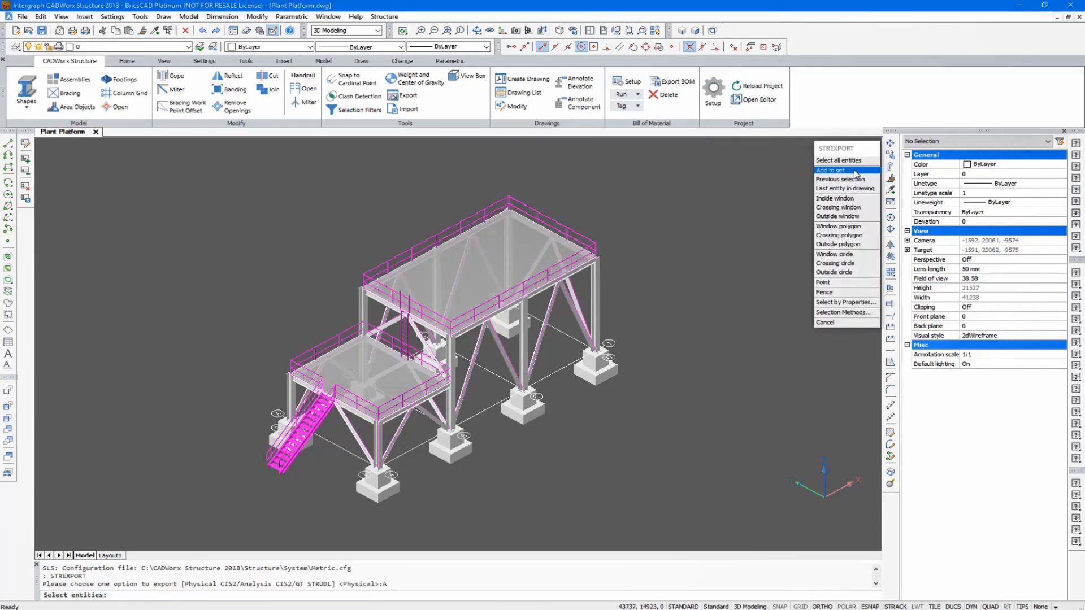
{"action": "left_click", "coordinate": [726, 529]}
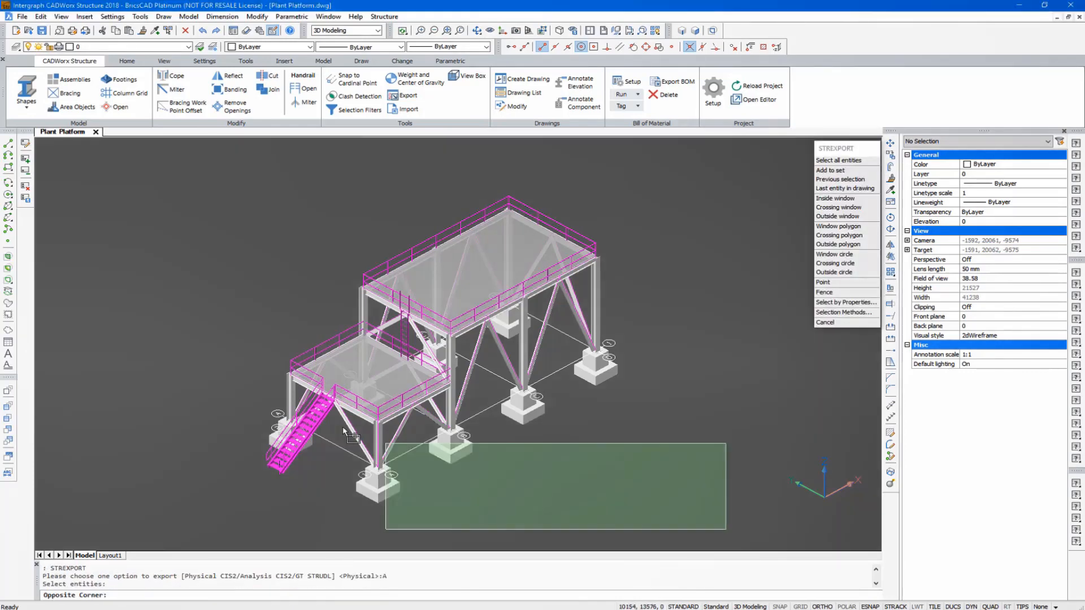
{"action": "left_click", "coordinate": [165, 164]}
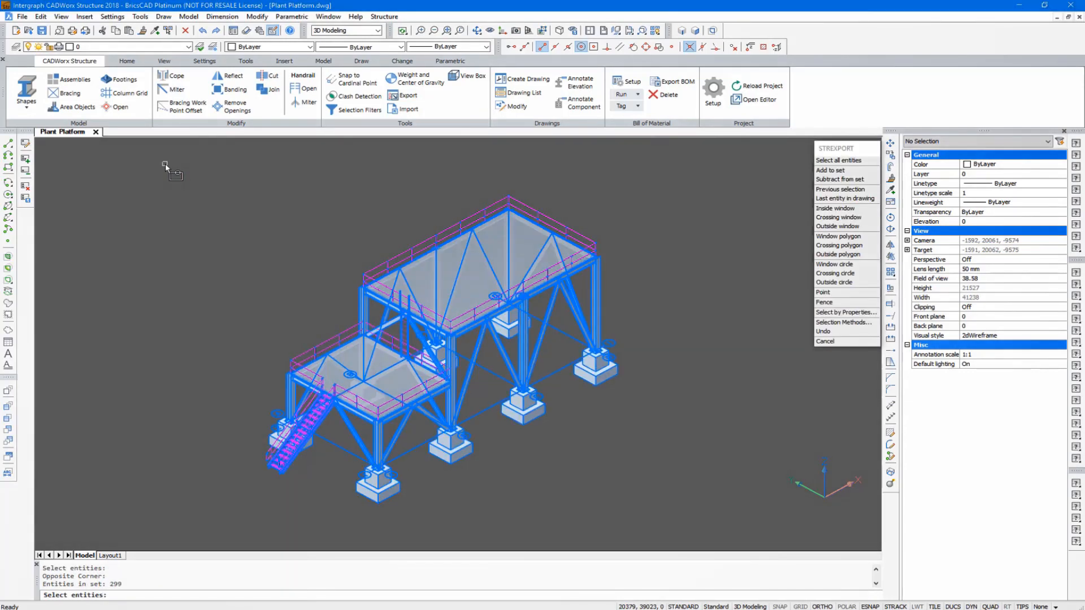
{"action": "key", "text": "Return"}
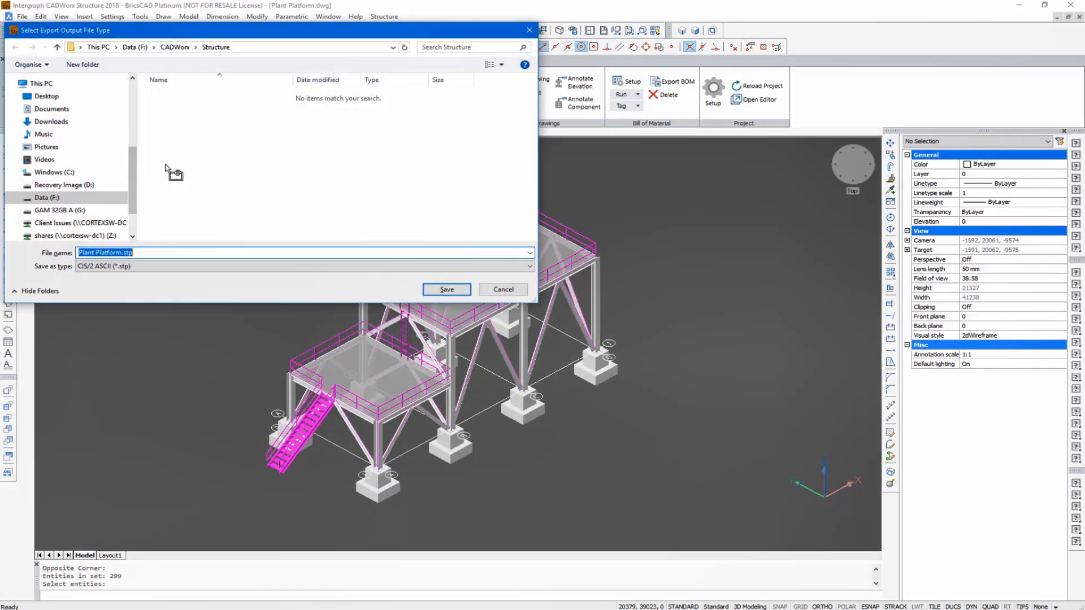
{"action": "left_click", "coordinate": [446, 289]}
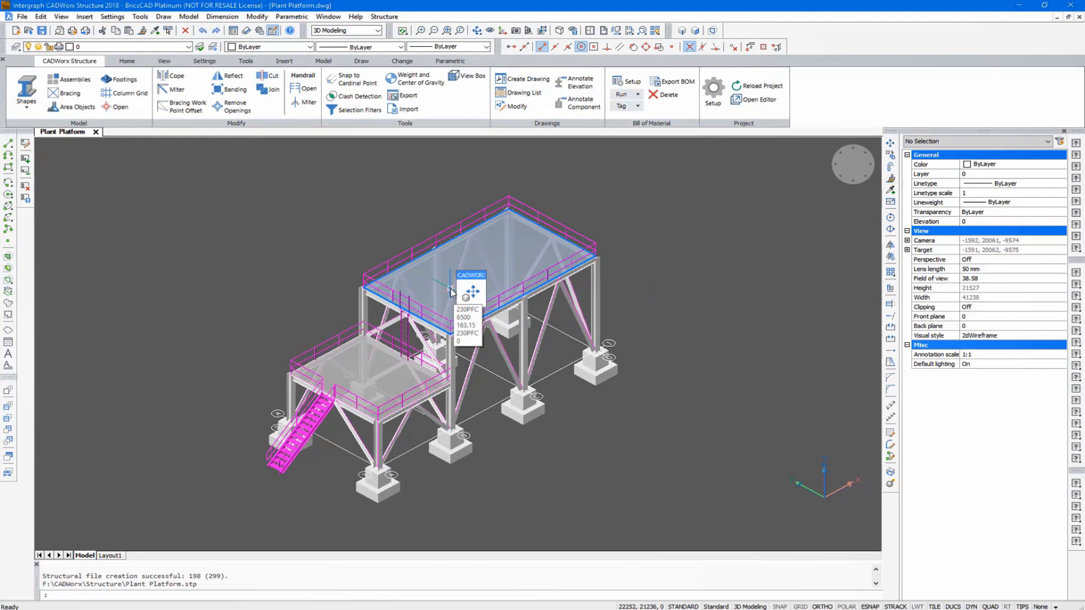
Step: Switch to SPACE GASS, start a CIMSteel/2 STEP (CIS/2, STP) import and choose Plant Platform.stp as the data file
{"action": "left_click", "coordinate": [1020, 5]}
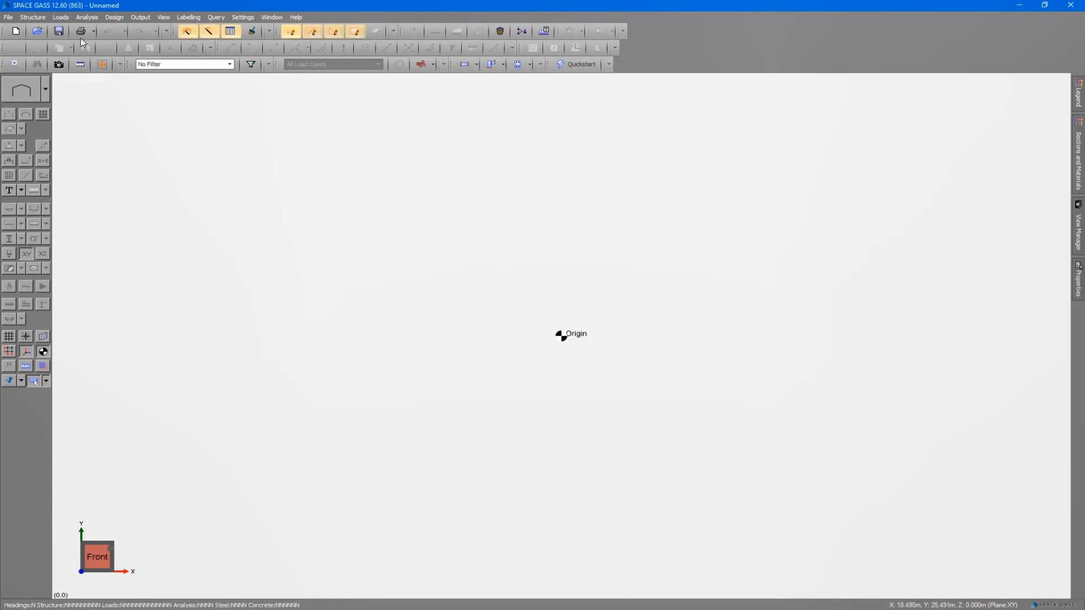
{"action": "left_click", "coordinate": [10, 19]}
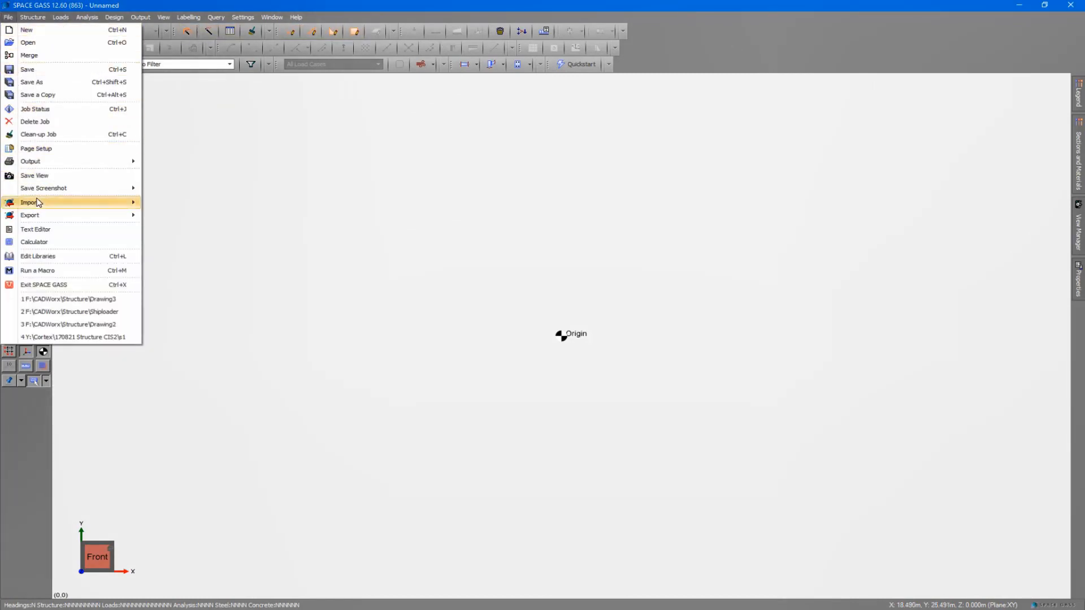
{"action": "mouse_move", "coordinate": [38, 202]}
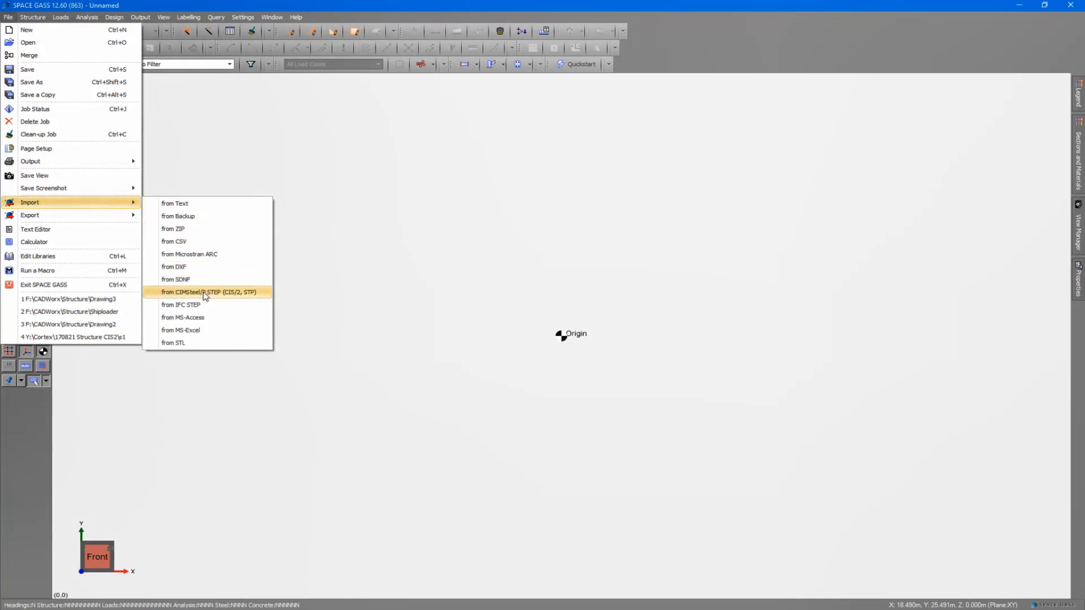
{"action": "left_click", "coordinate": [205, 293]}
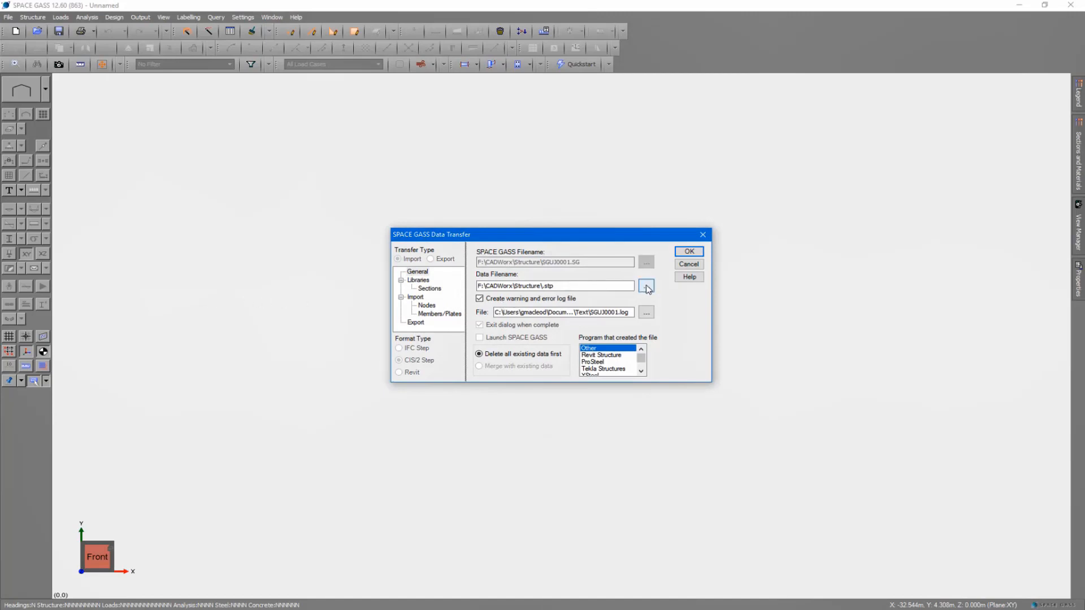
{"action": "left_click", "coordinate": [647, 287]}
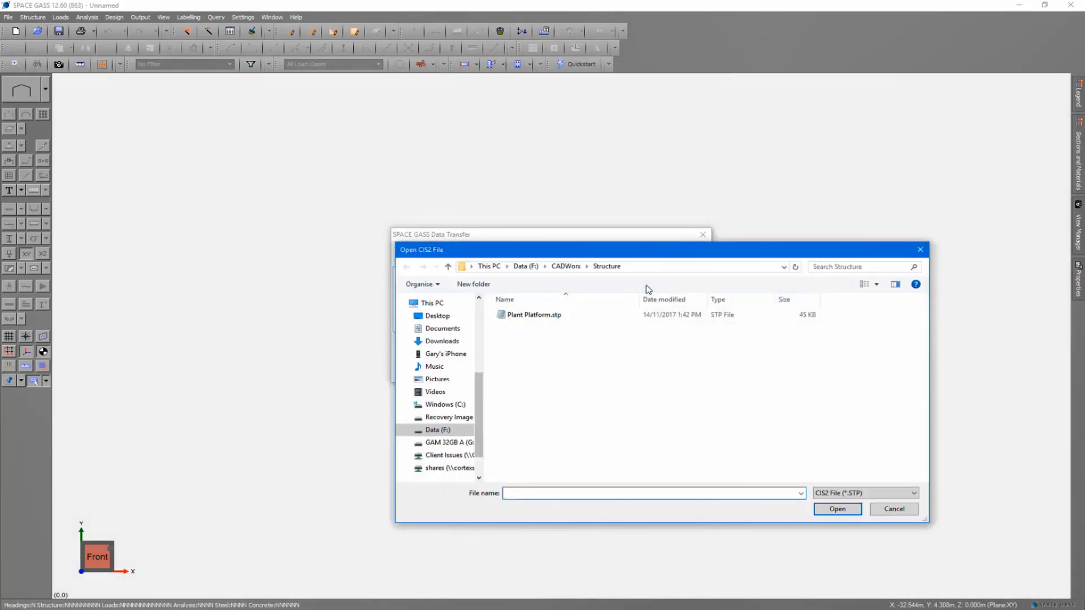
{"action": "left_click", "coordinate": [558, 316]}
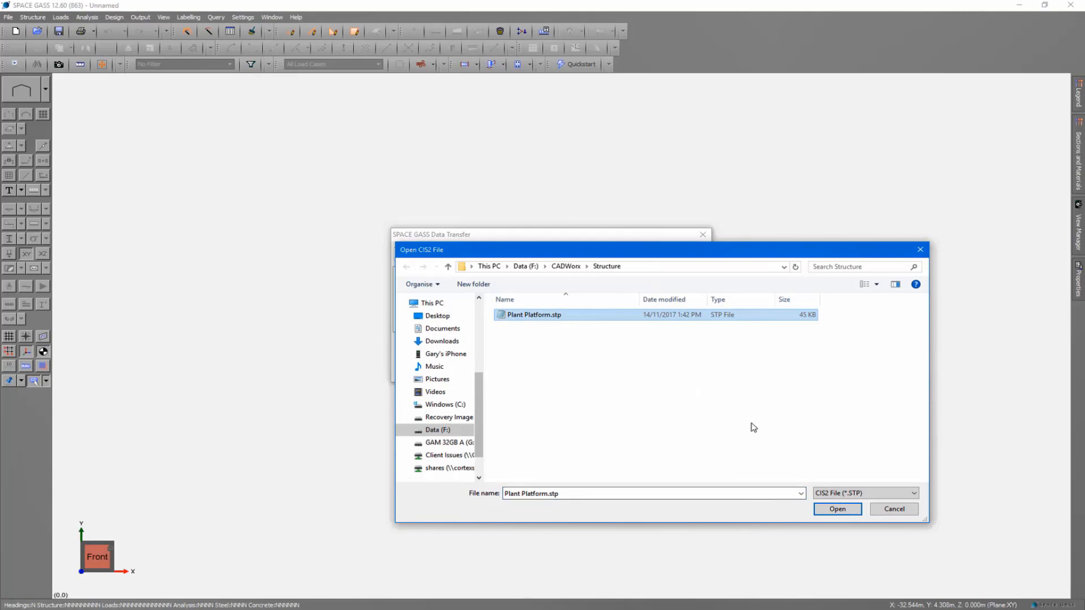
{"action": "left_click", "coordinate": [837, 509]}
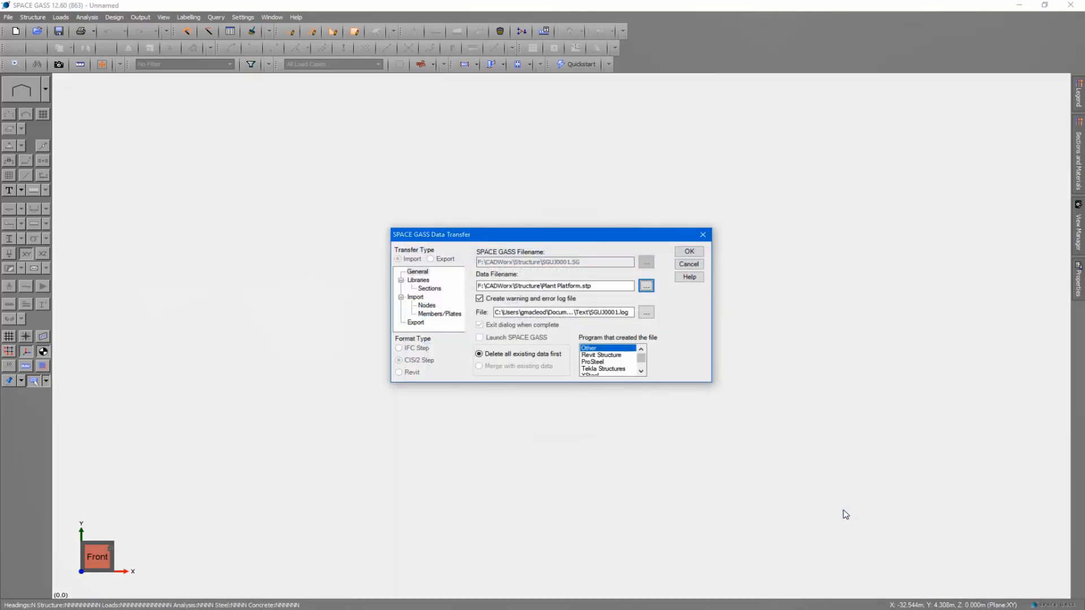
Step: Try the member import options for connecting members that intersect within 10 mm and members with offsets within 200 mm
{"action": "left_click", "coordinate": [437, 315]}
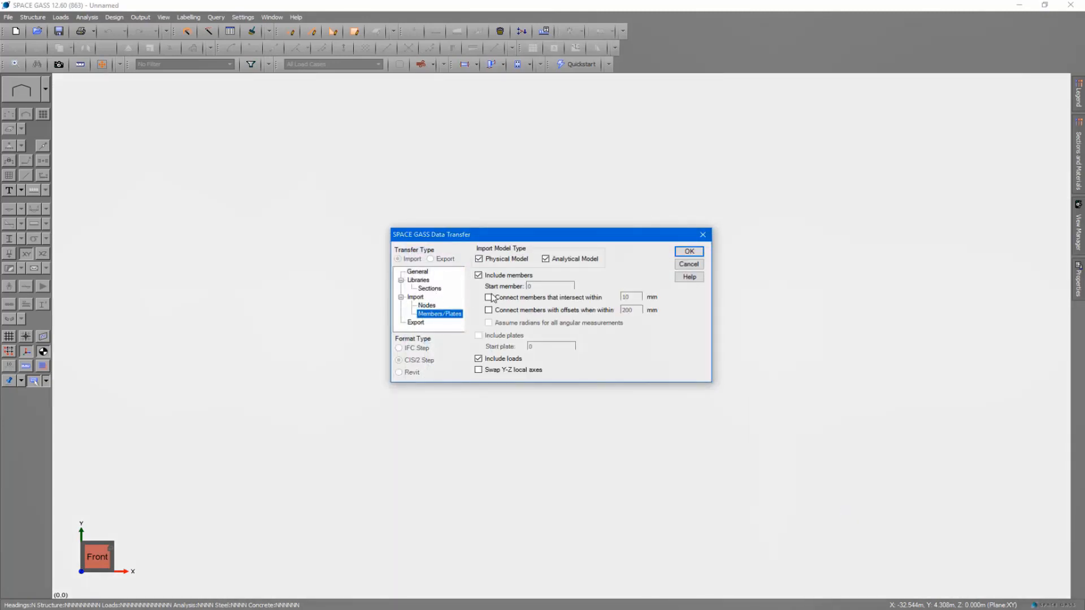
{"action": "left_click", "coordinate": [489, 298]}
{"action": "left_click", "coordinate": [490, 311]}
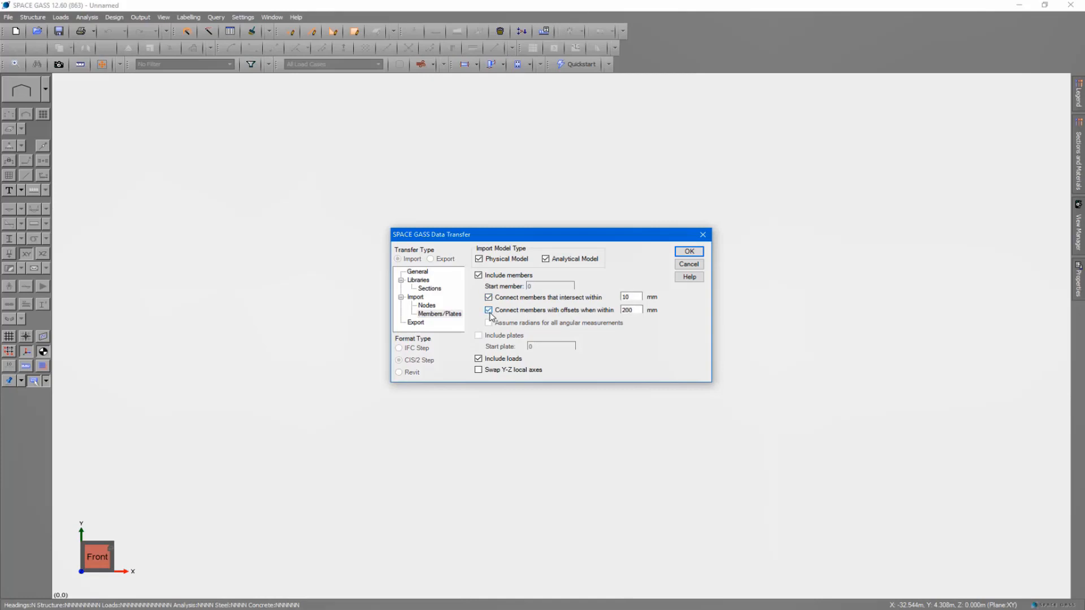
{"action": "left_click", "coordinate": [489, 310]}
{"action": "left_click", "coordinate": [489, 298]}
Step: Run the import, replacing the existing SGUJ0001.log file, and hide the origin marker
{"action": "left_click", "coordinate": [689, 252]}
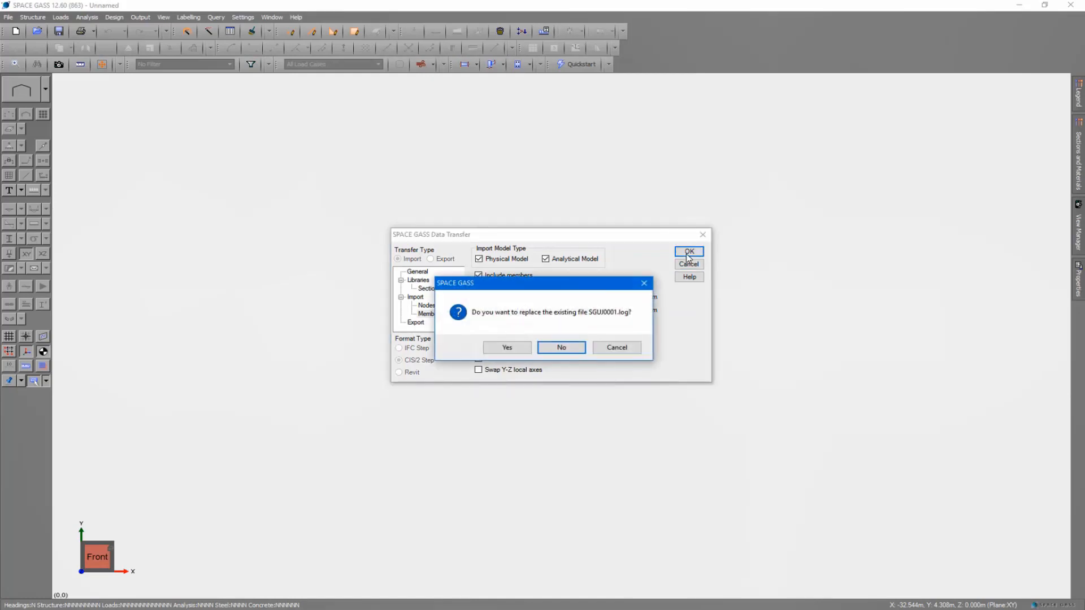
{"action": "left_click", "coordinate": [511, 348]}
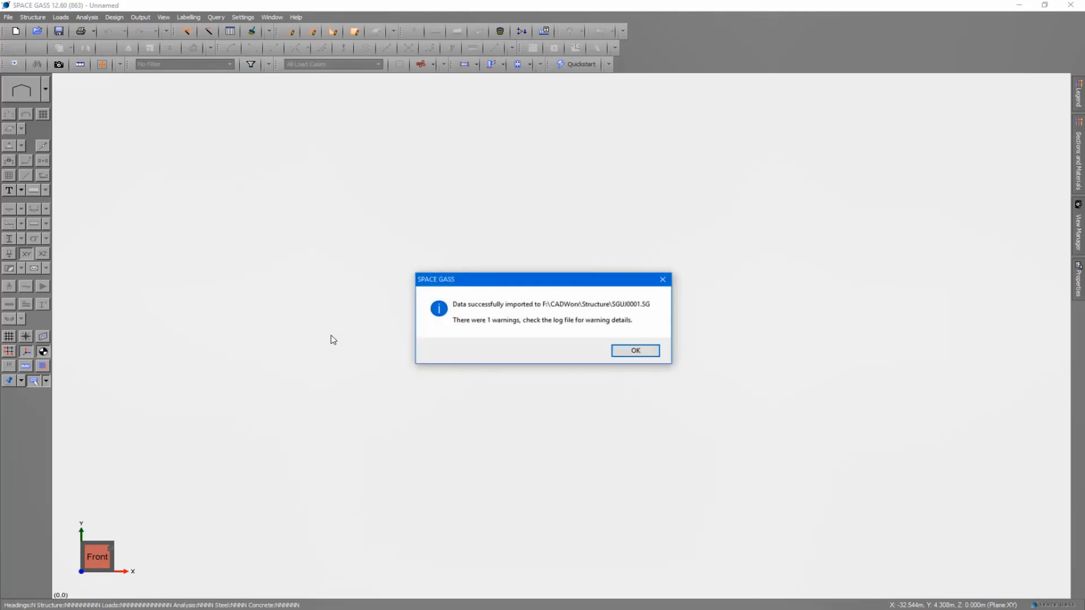
{"action": "left_click", "coordinate": [624, 354]}
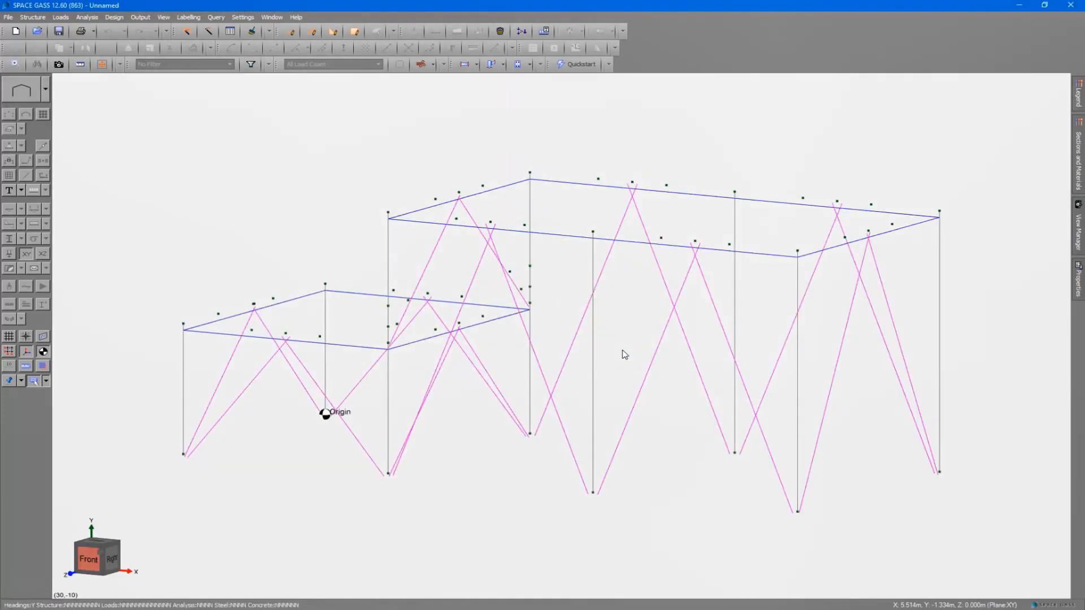
{"action": "left_click", "coordinate": [43, 351]}
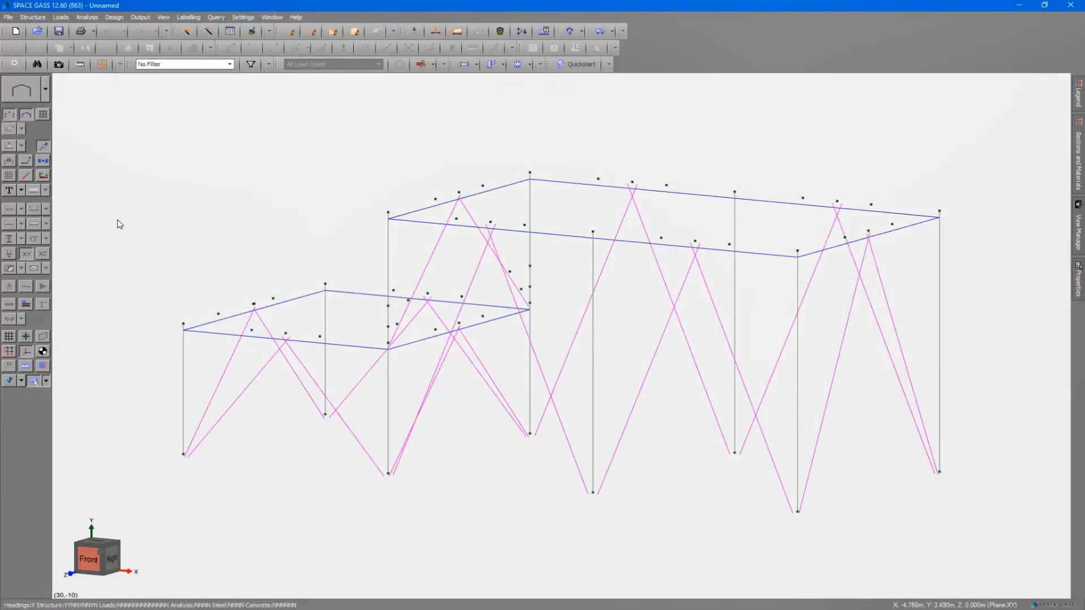
Step: Check the imported member sections in rendered display and return the model to wireframe
{"action": "left_click", "coordinate": [33, 98]}
{"action": "left_click", "coordinate": [26, 108]}
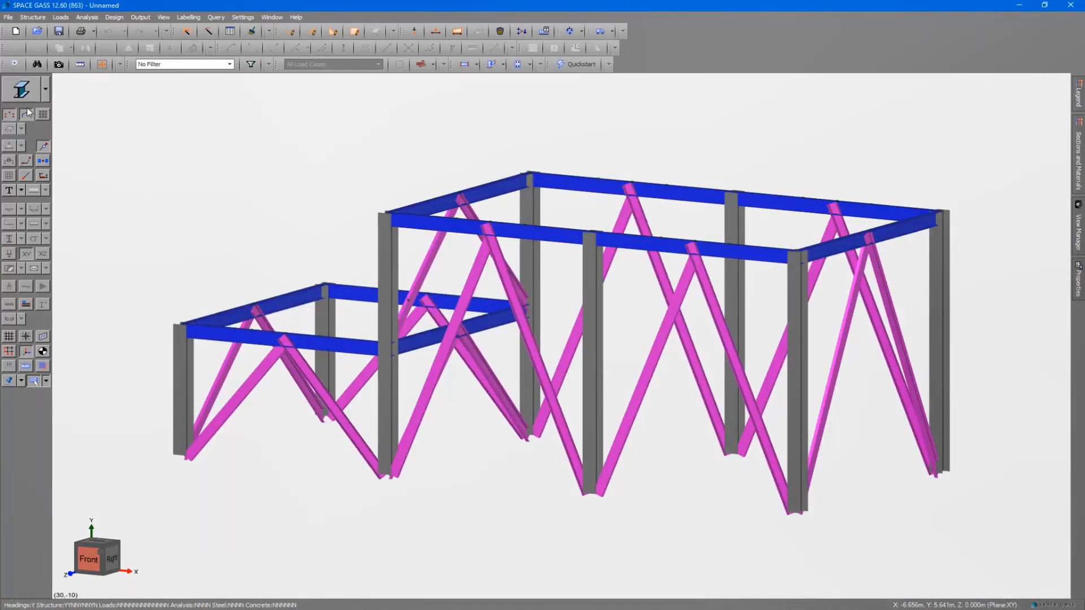
{"action": "left_click", "coordinate": [37, 100]}
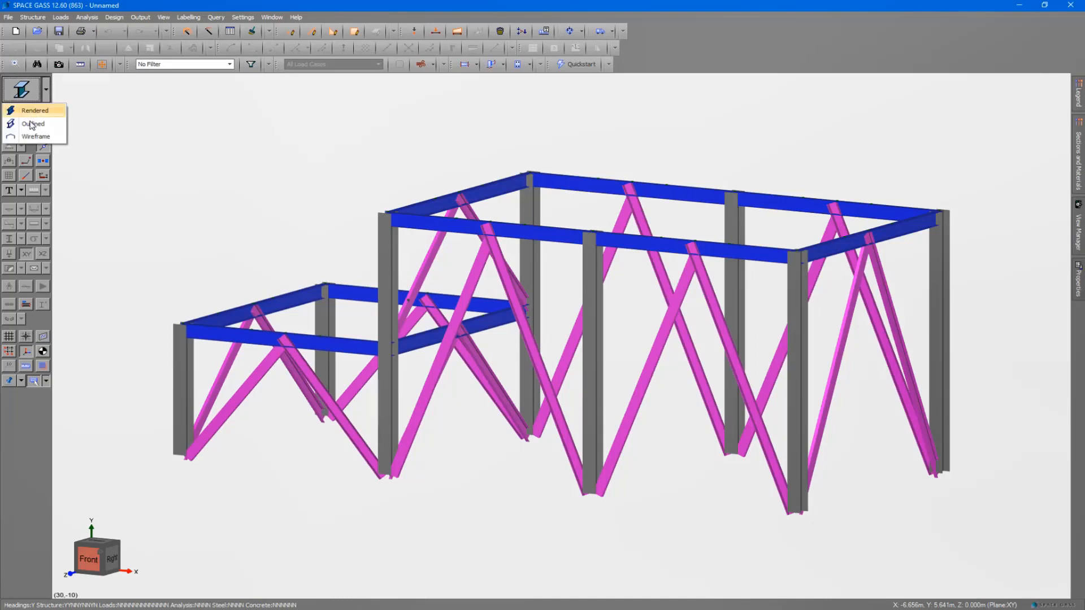
{"action": "left_click", "coordinate": [31, 141]}
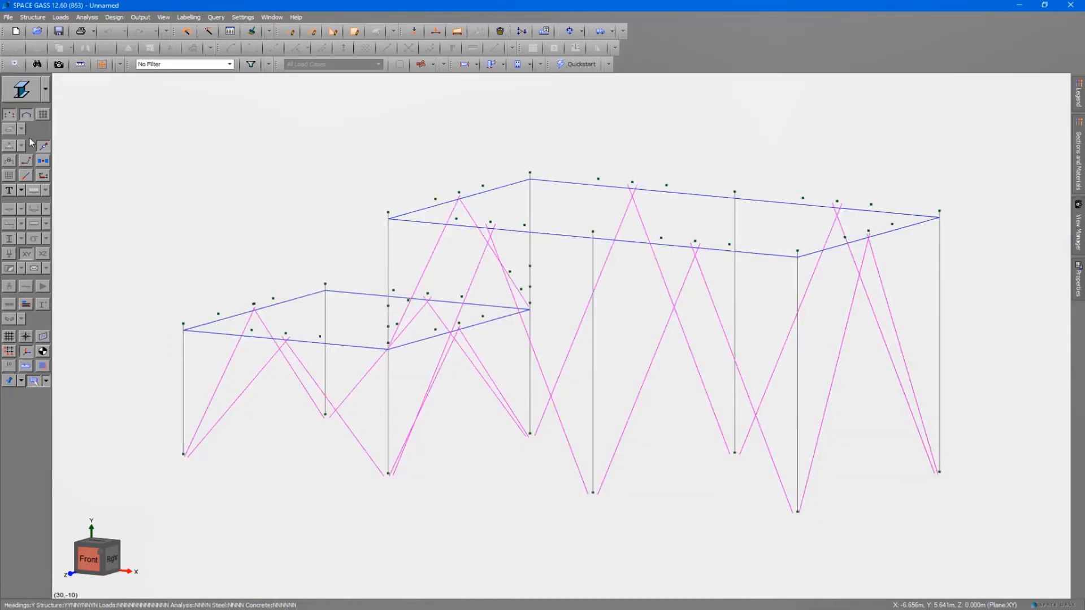
Step: In the front view, select all nodes at the column bases and give them a fully fixed restraint (FFFFFF)
{"action": "left_click", "coordinate": [90, 561]}
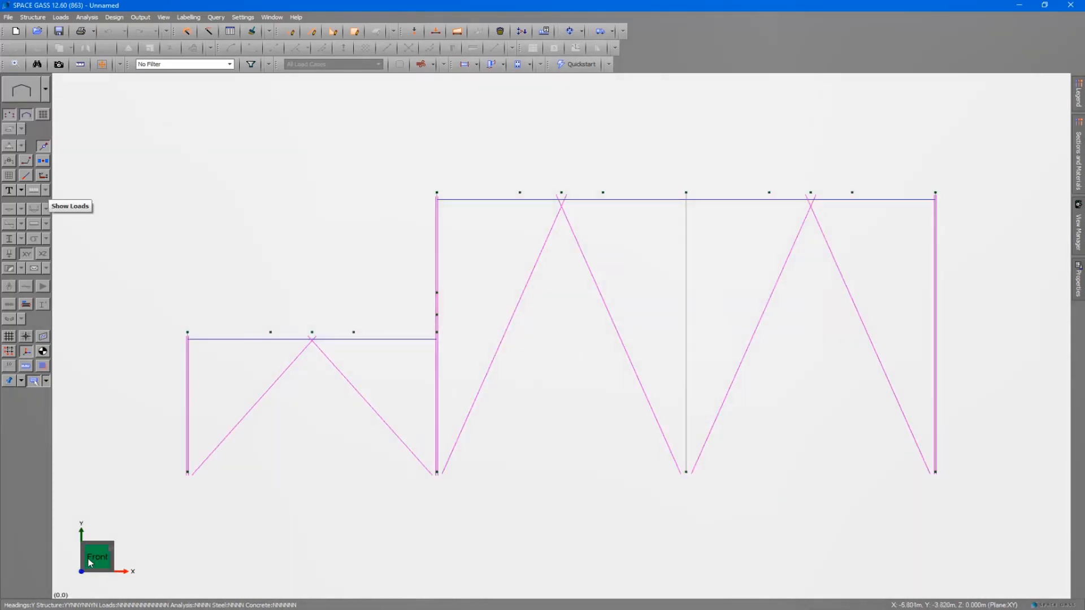
{"action": "left_click", "coordinate": [157, 452]}
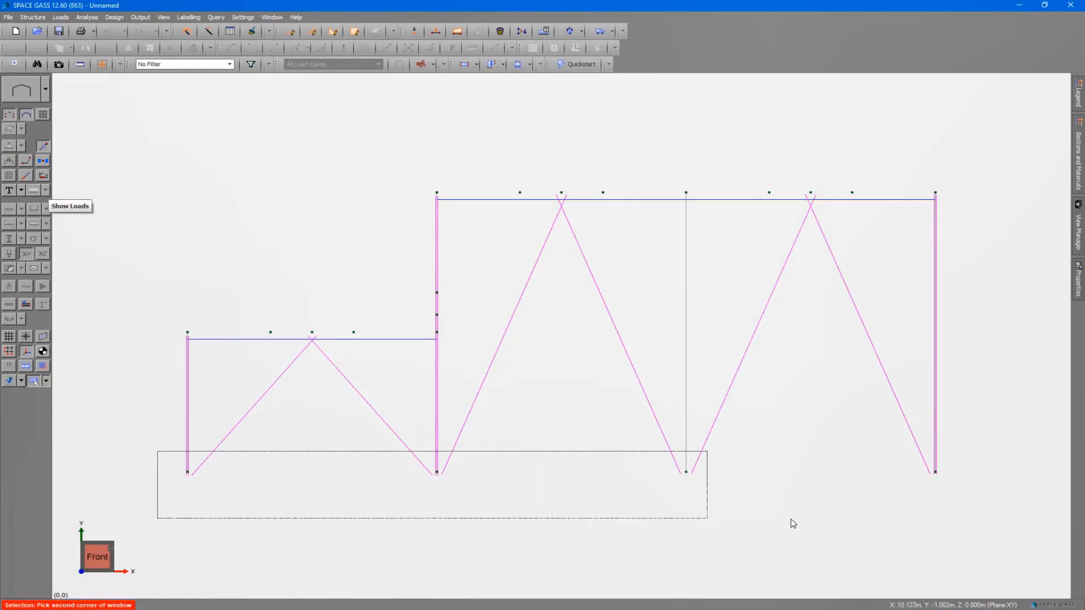
{"action": "right_click", "coordinate": [961, 500]}
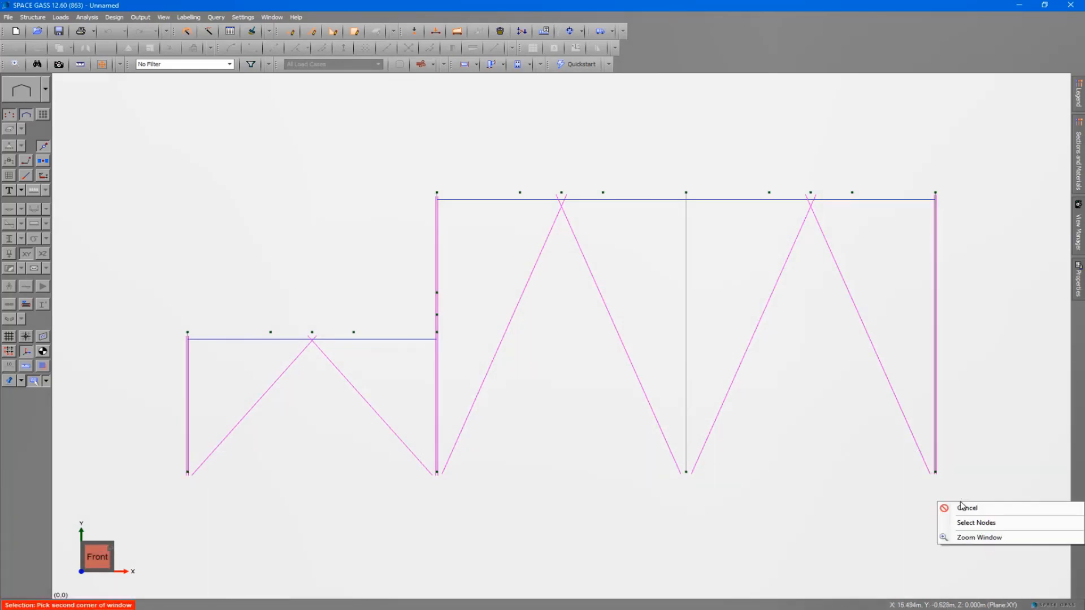
{"action": "left_click", "coordinate": [968, 523]}
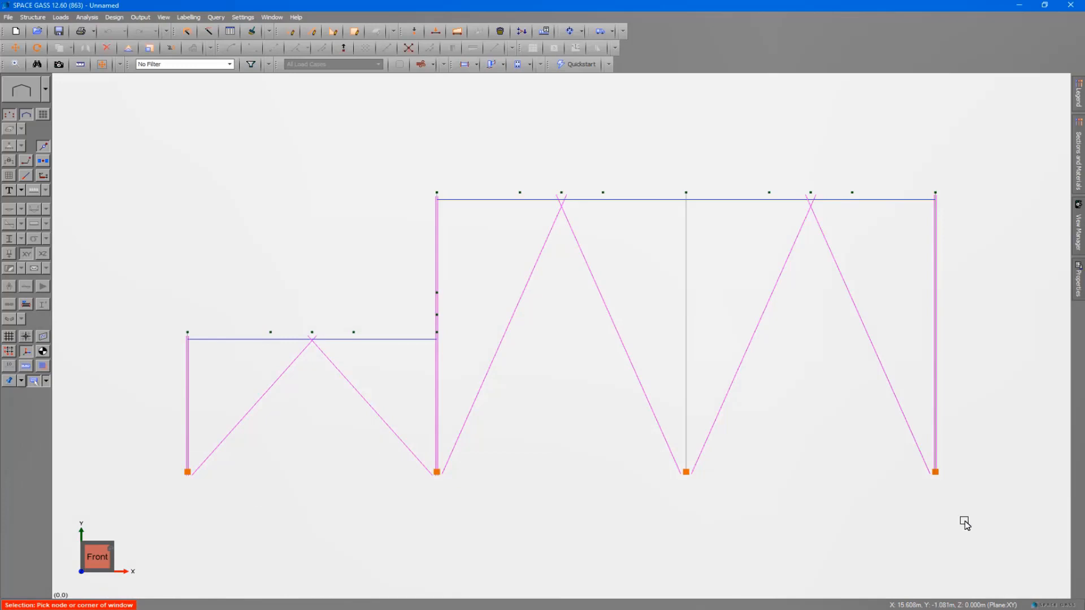
{"action": "right_click", "coordinate": [686, 473]}
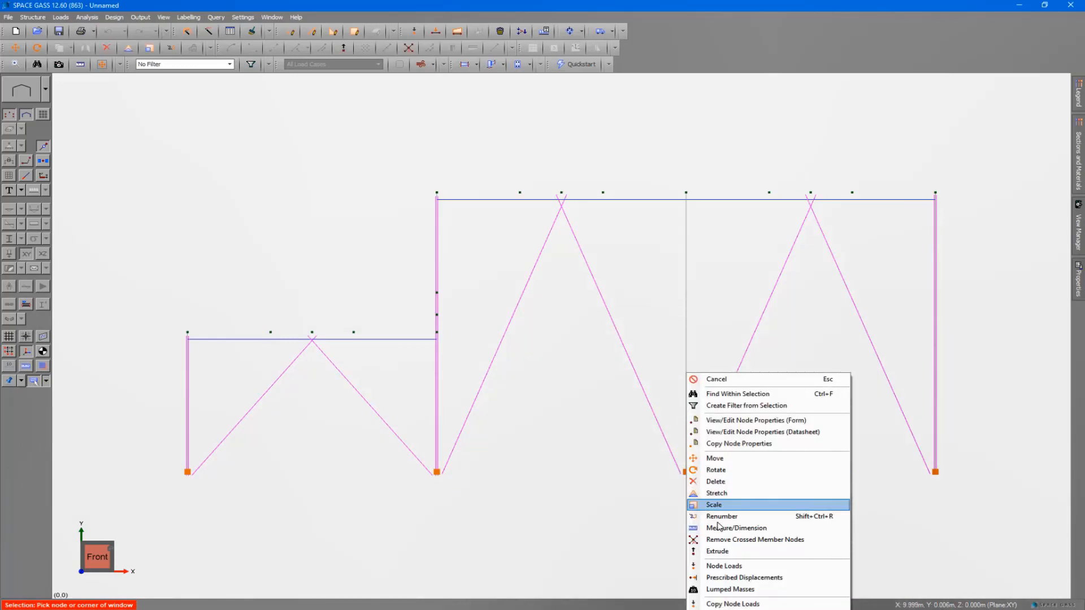
{"action": "left_click", "coordinate": [737, 422]}
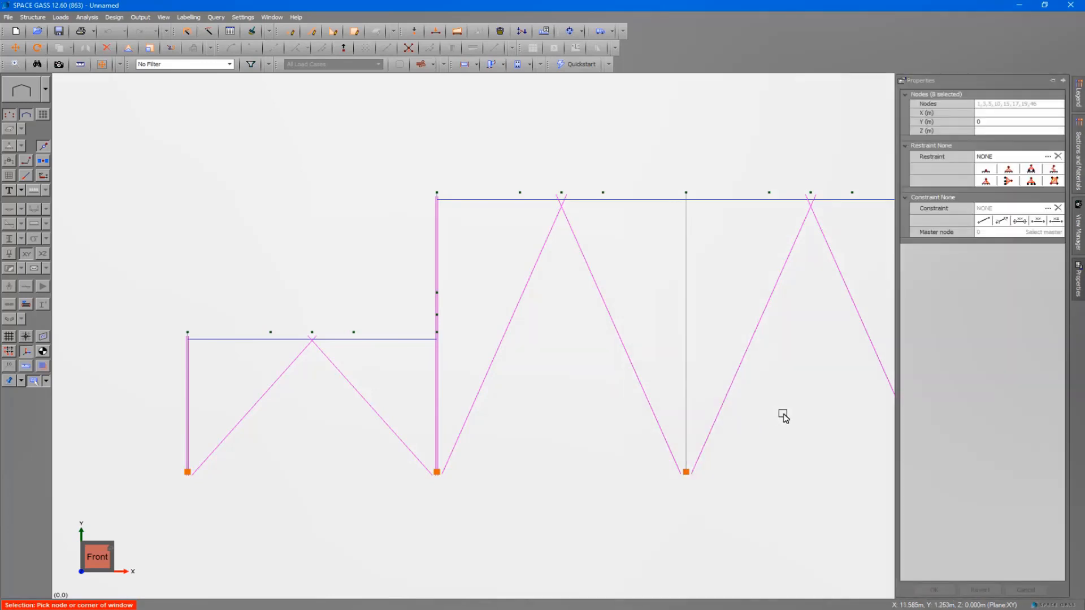
{"action": "left_click", "coordinate": [988, 171]}
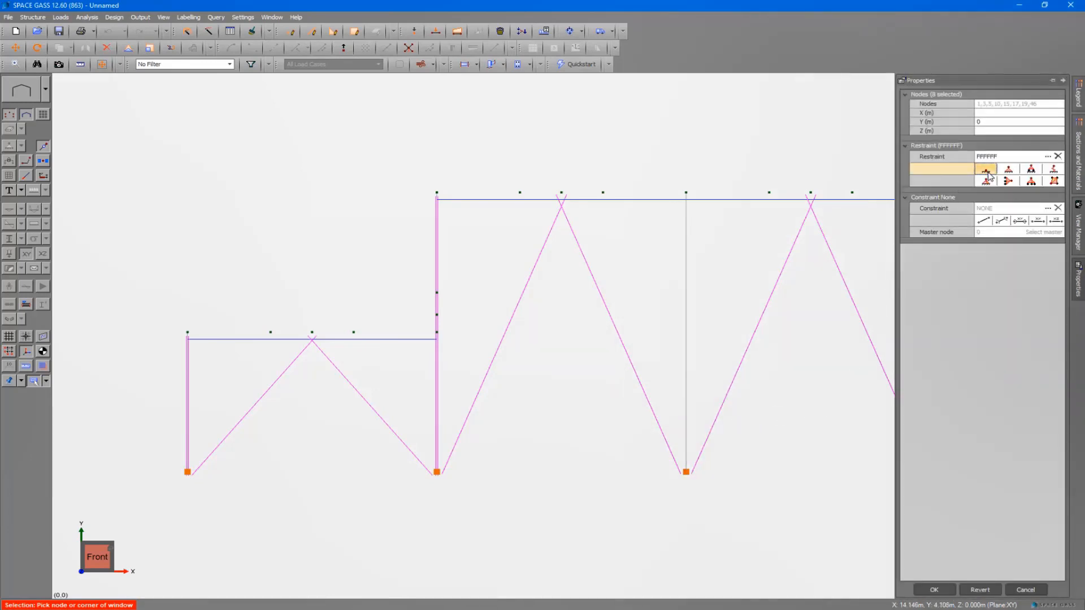
{"action": "left_click", "coordinate": [929, 590]}
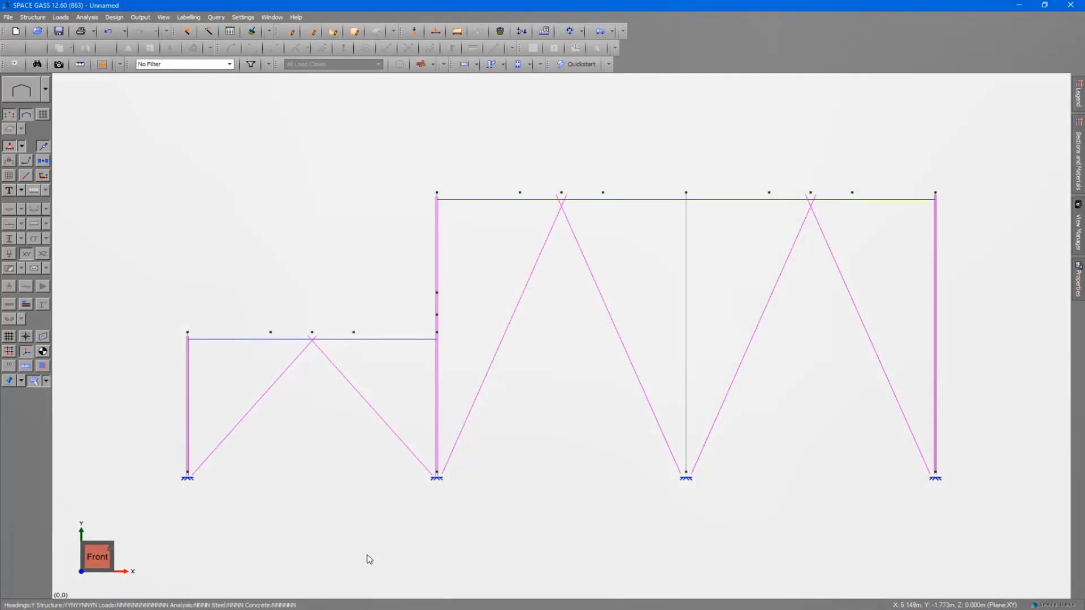
Step: Select all horizontal beams of the lower and upper platform levels as members in the front view
{"action": "left_click", "coordinate": [163, 329]}
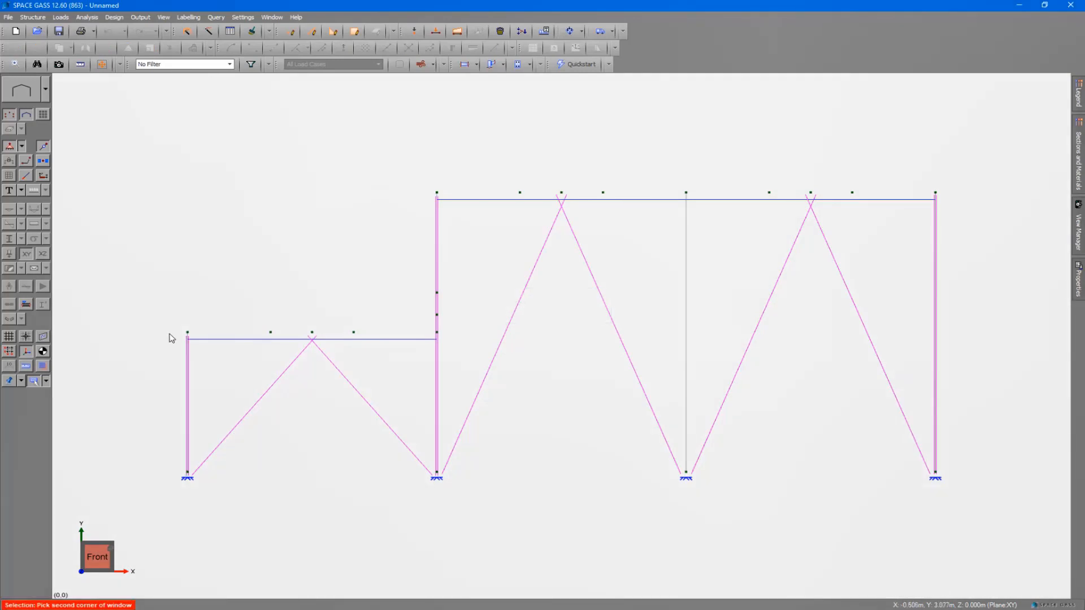
{"action": "right_click", "coordinate": [441, 356]}
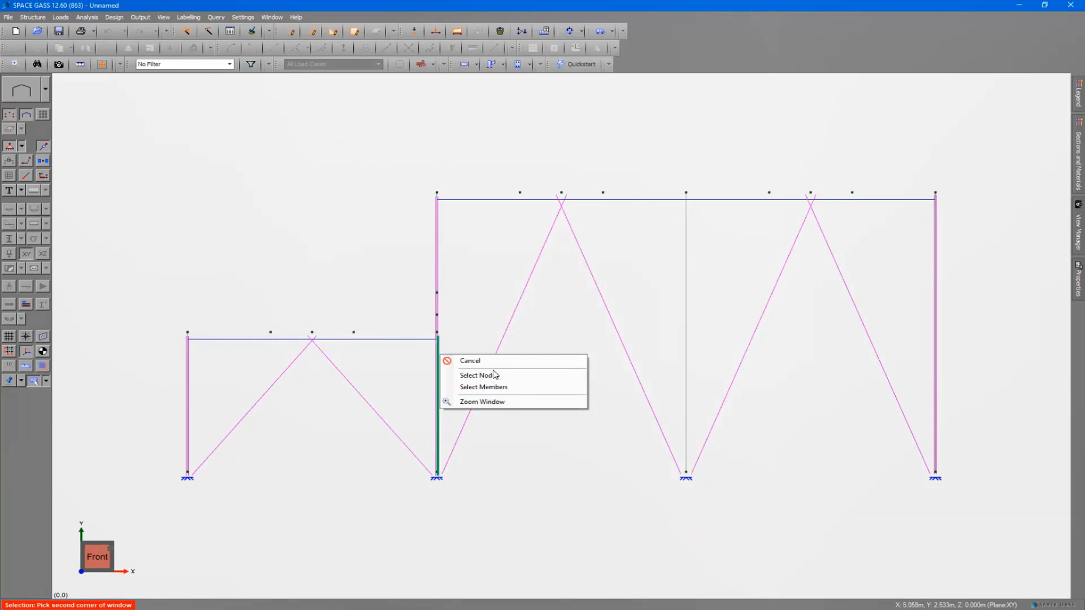
{"action": "left_click", "coordinate": [500, 389]}
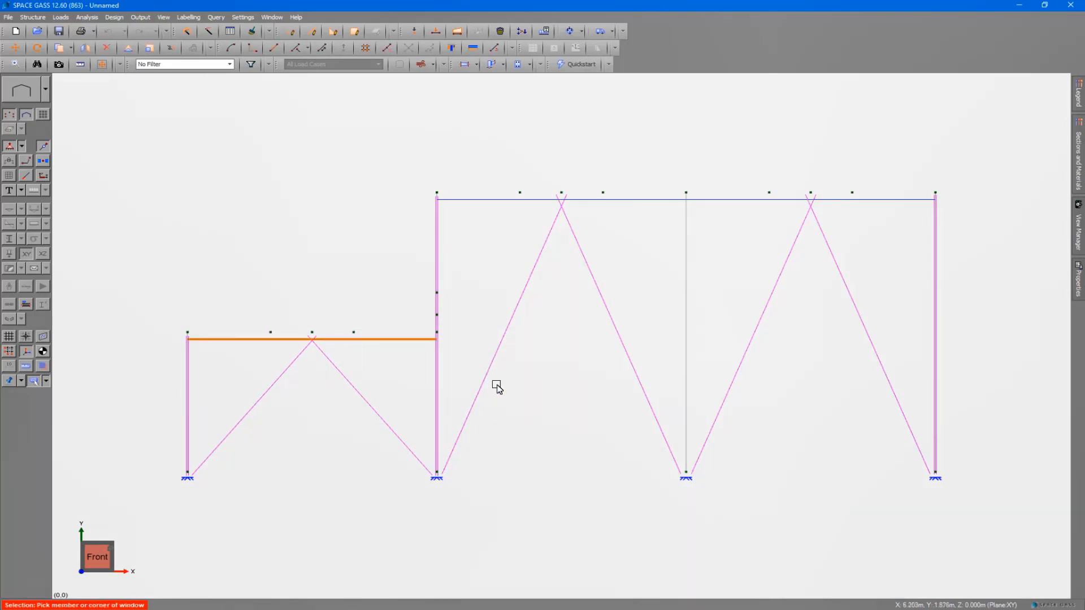
{"action": "left_click", "coordinate": [418, 196]}
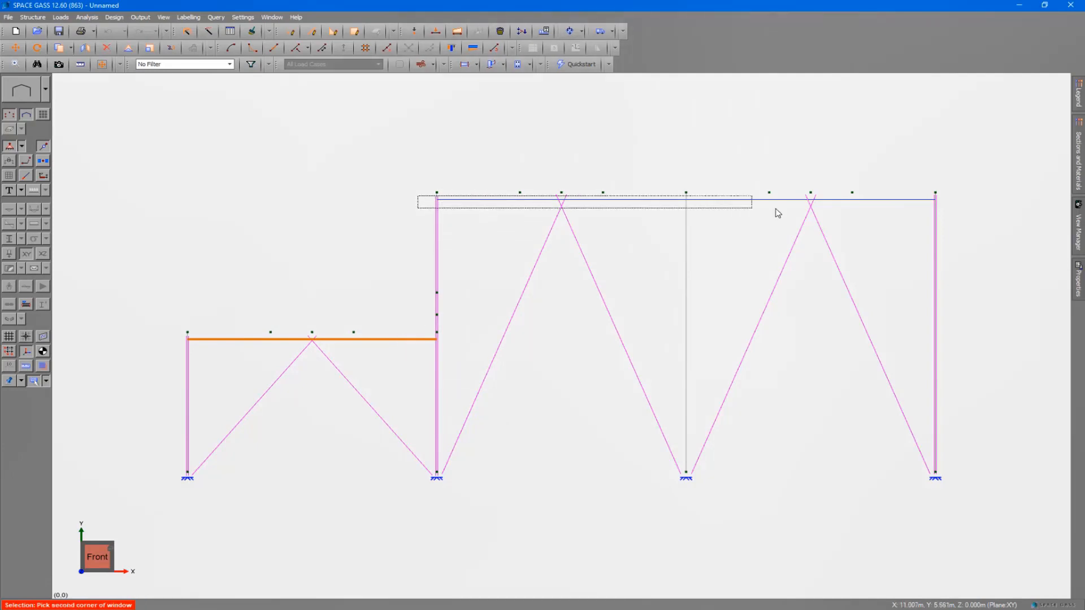
{"action": "left_click", "coordinate": [965, 215]}
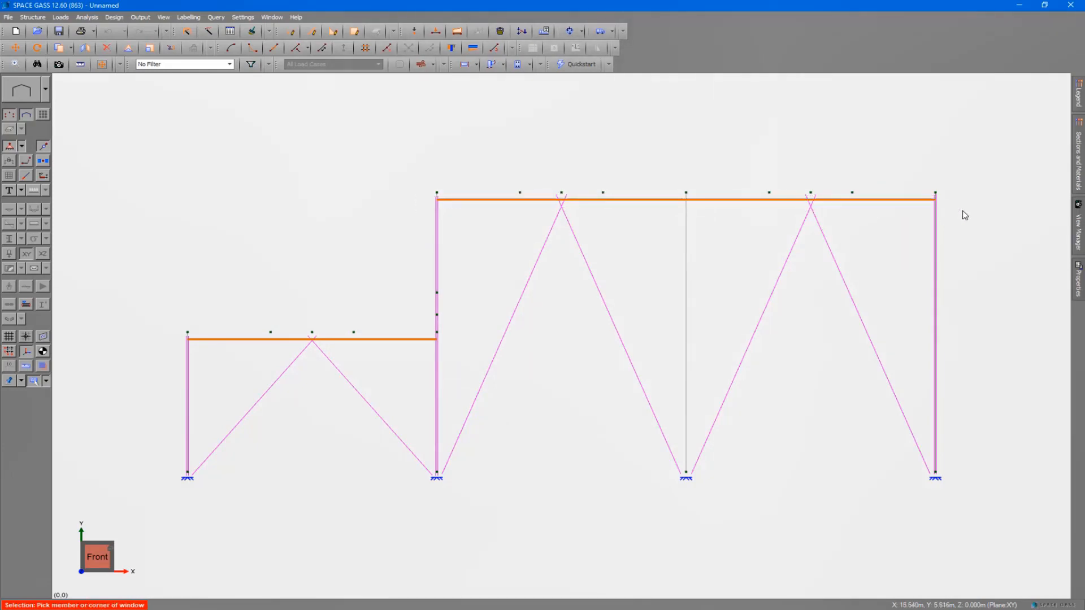
Step: Open the distributed forces datasheet for the selected beams, using load case 1 with loads applied individually and all selected members shown
{"action": "right_click", "coordinate": [370, 341]}
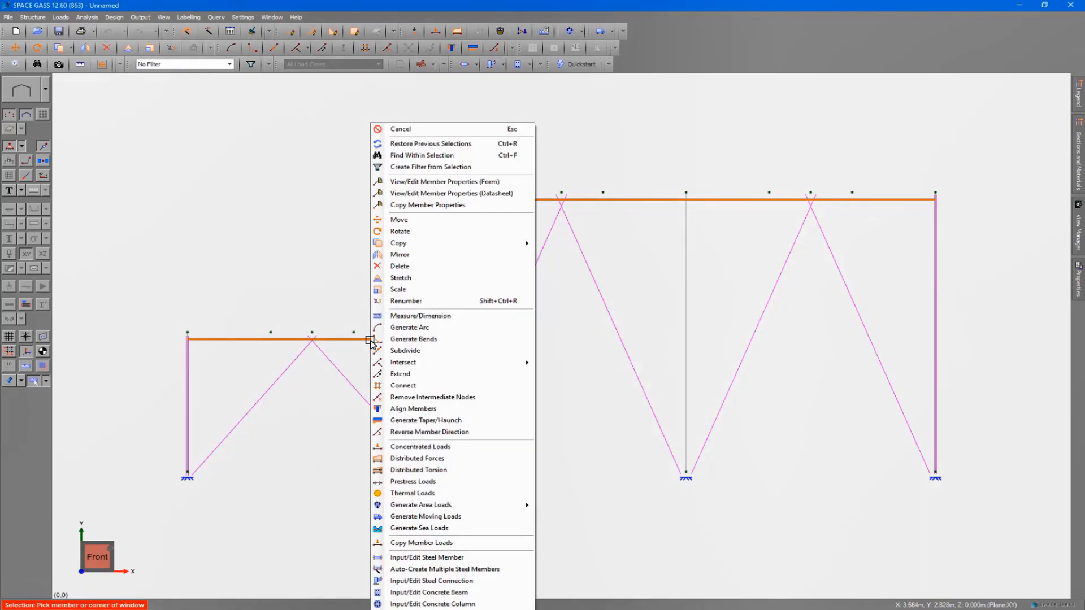
{"action": "left_click", "coordinate": [423, 461]}
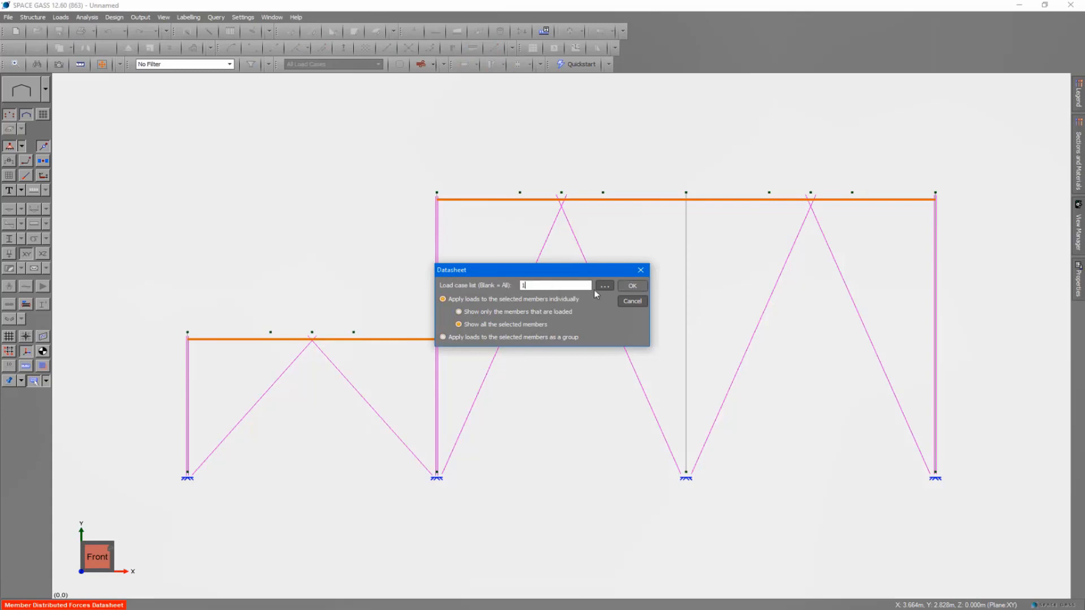
{"action": "left_click", "coordinate": [634, 289]}
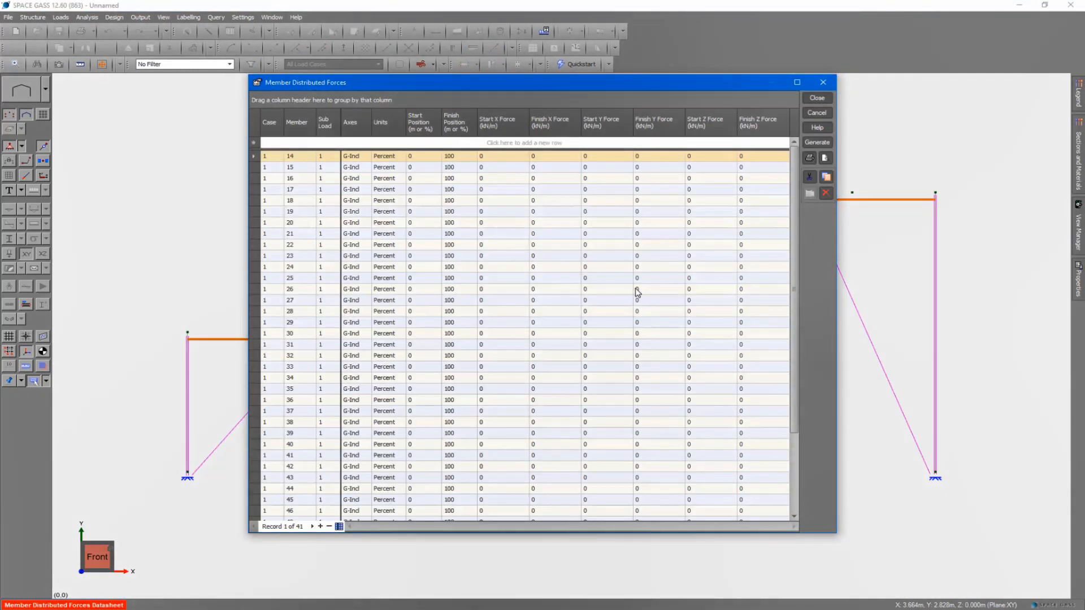
Step: Set the start and finish Y force to -5 kN/m for every listed member and accept the load case title Case 1
{"action": "left_click", "coordinate": [255, 160]}
{"action": "left_click_drag", "start_coordinate": [794, 229], "coordinate": [798, 300]}
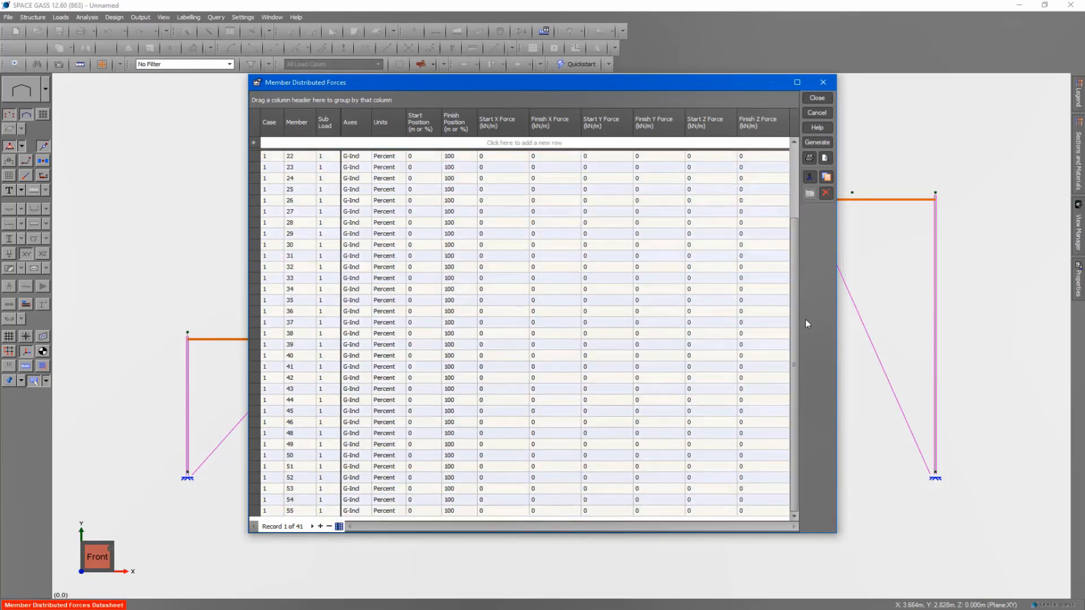
{"action": "left_click", "coordinate": [254, 512], "text": "shift"}
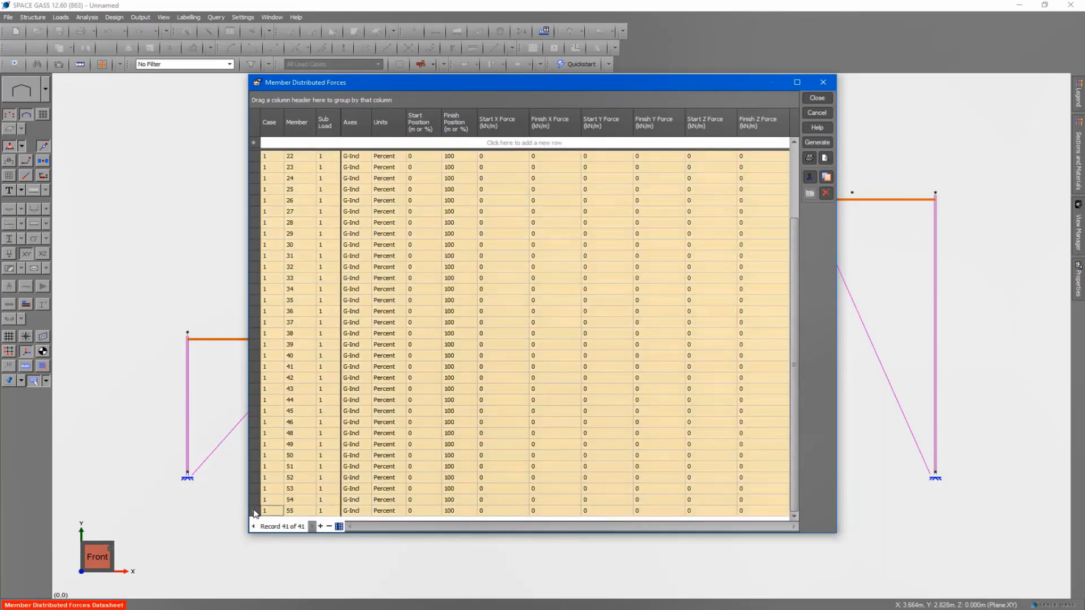
{"action": "double_click", "coordinate": [599, 159]}
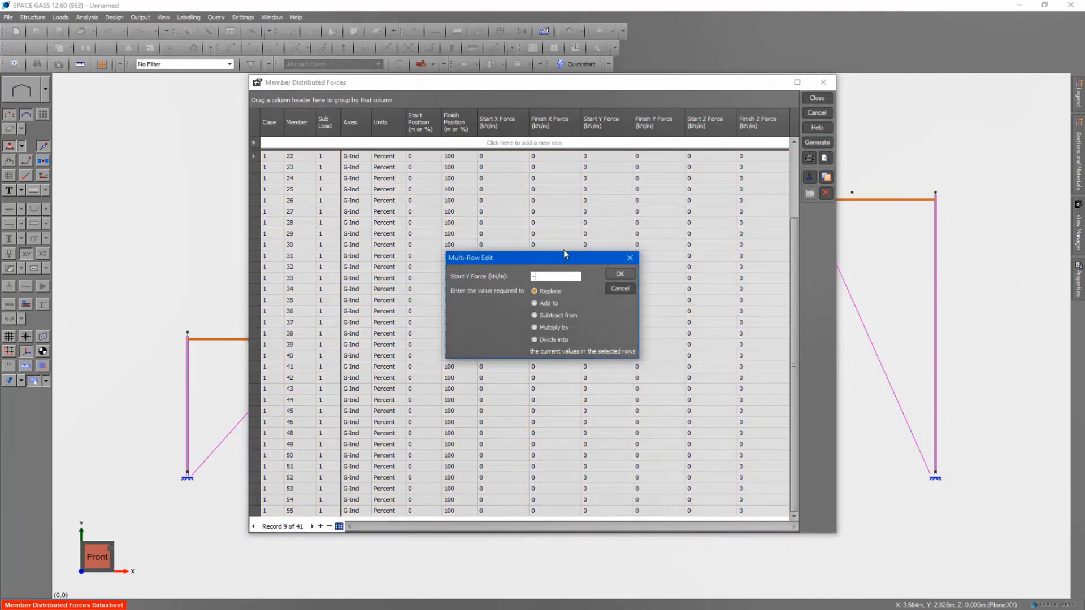
{"action": "left_click", "coordinate": [619, 275]}
{"action": "double_click", "coordinate": [648, 159]}
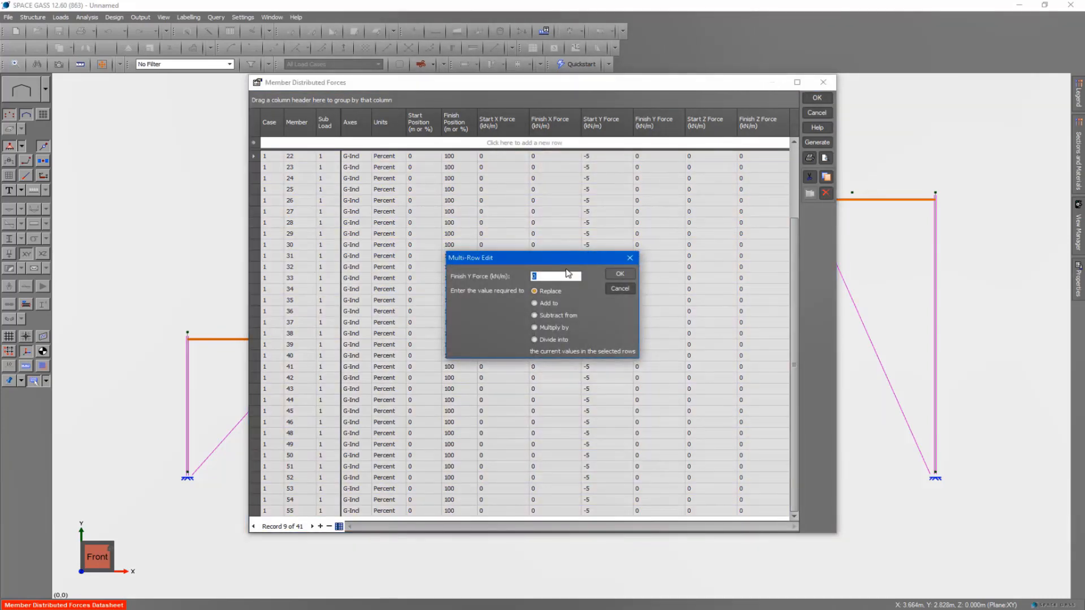
{"action": "left_click", "coordinate": [619, 276]}
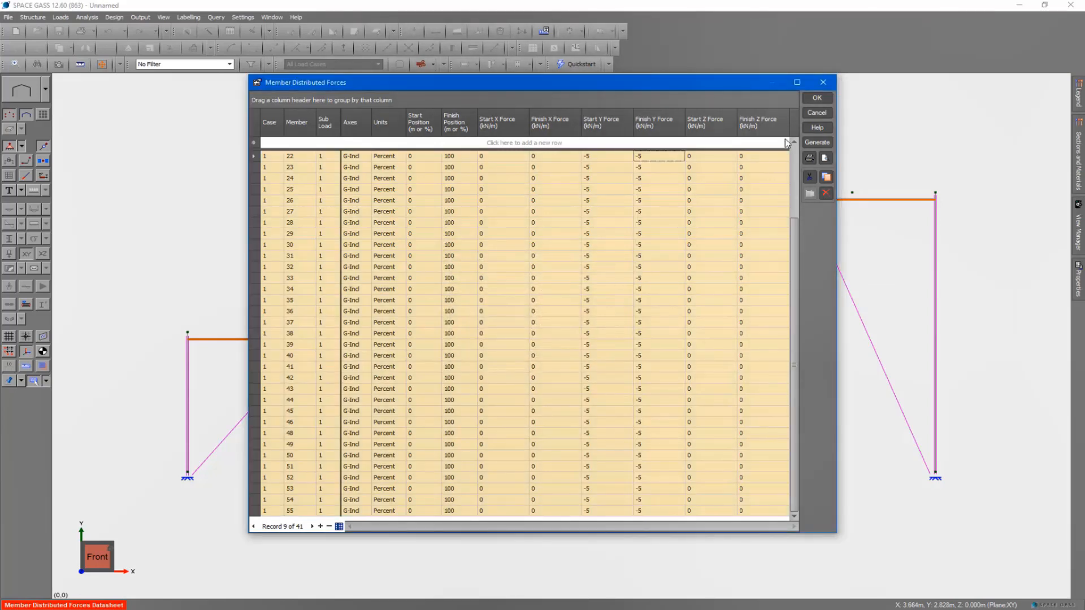
{"action": "left_click", "coordinate": [815, 99]}
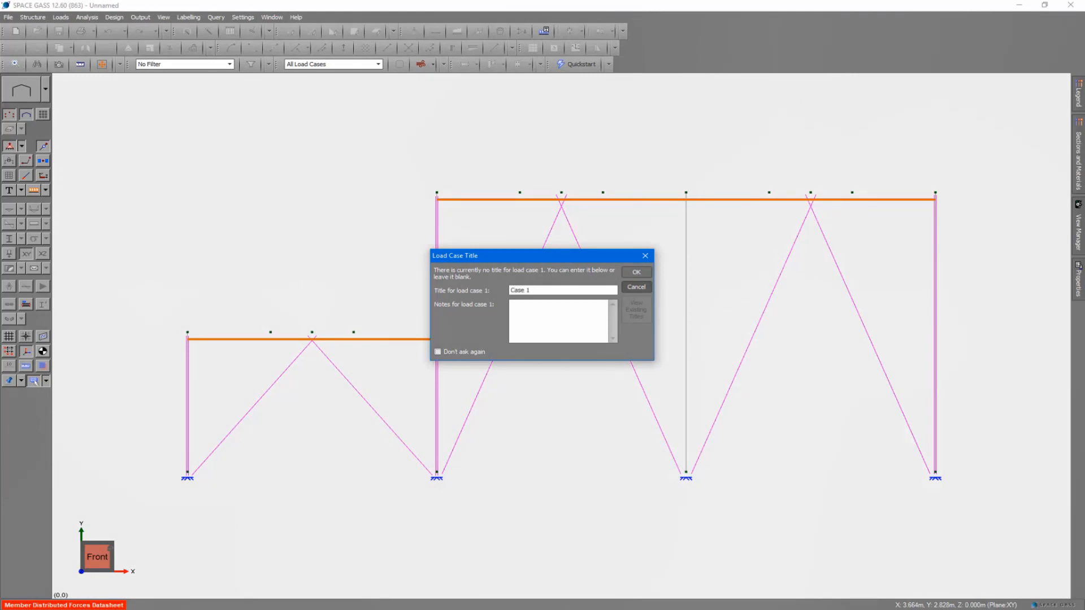
{"action": "left_click", "coordinate": [633, 274]}
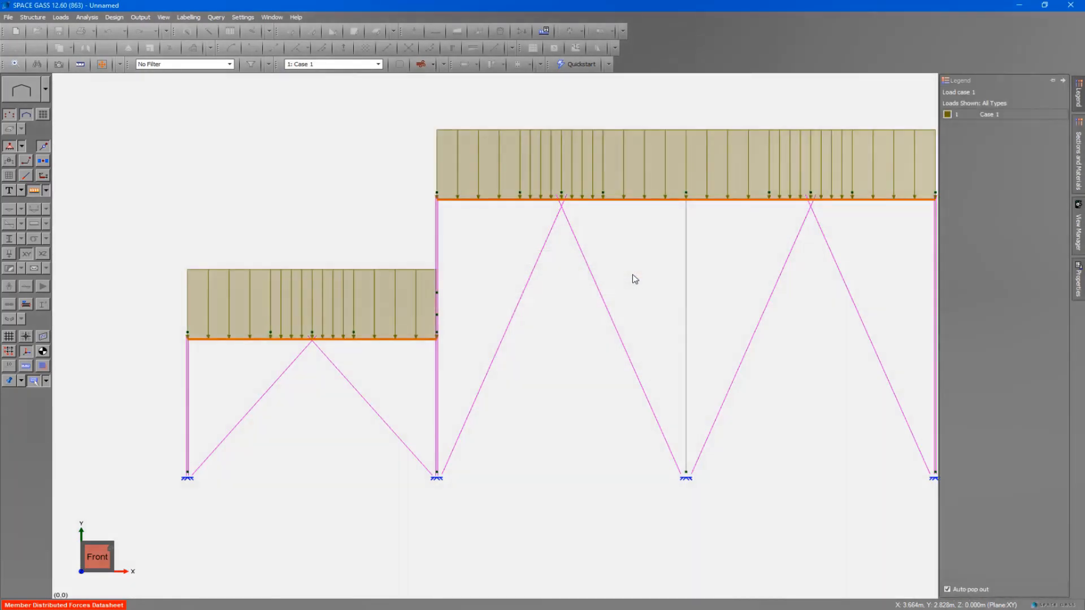
Step: Show the loaded platform in an isometric view between the left and front faces with rendered members
{"action": "left_click", "coordinate": [113, 548]}
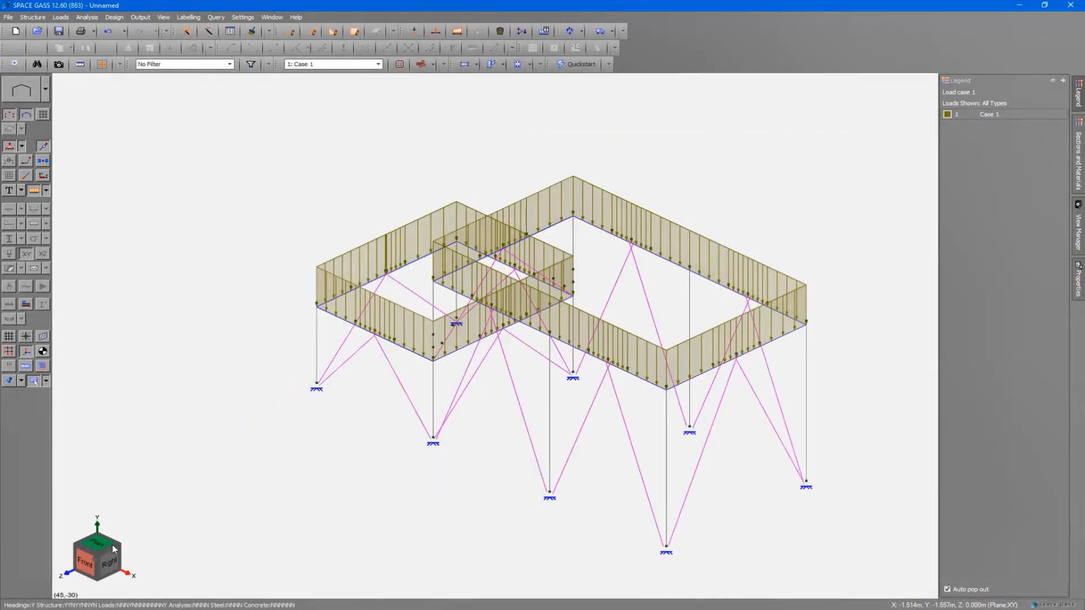
{"action": "left_click", "coordinate": [79, 556]}
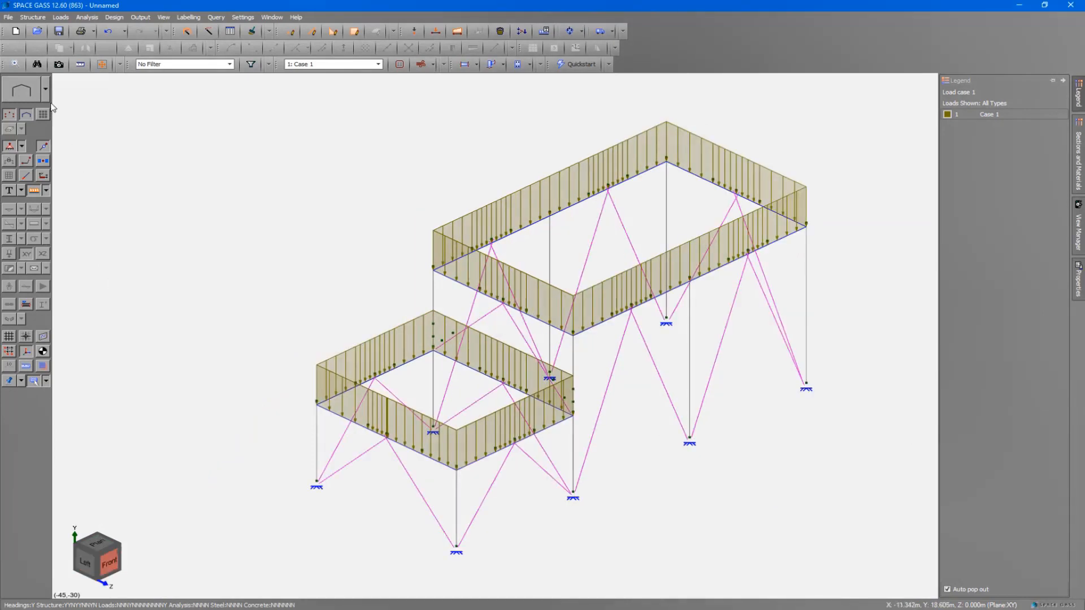
{"action": "left_click", "coordinate": [45, 89]}
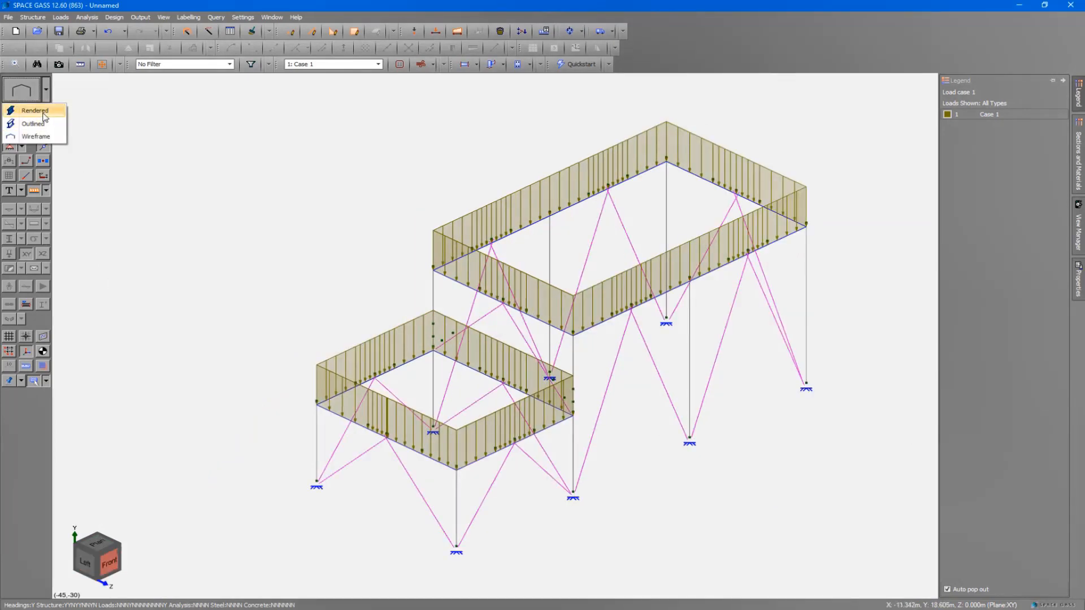
{"action": "left_click", "coordinate": [35, 111]}
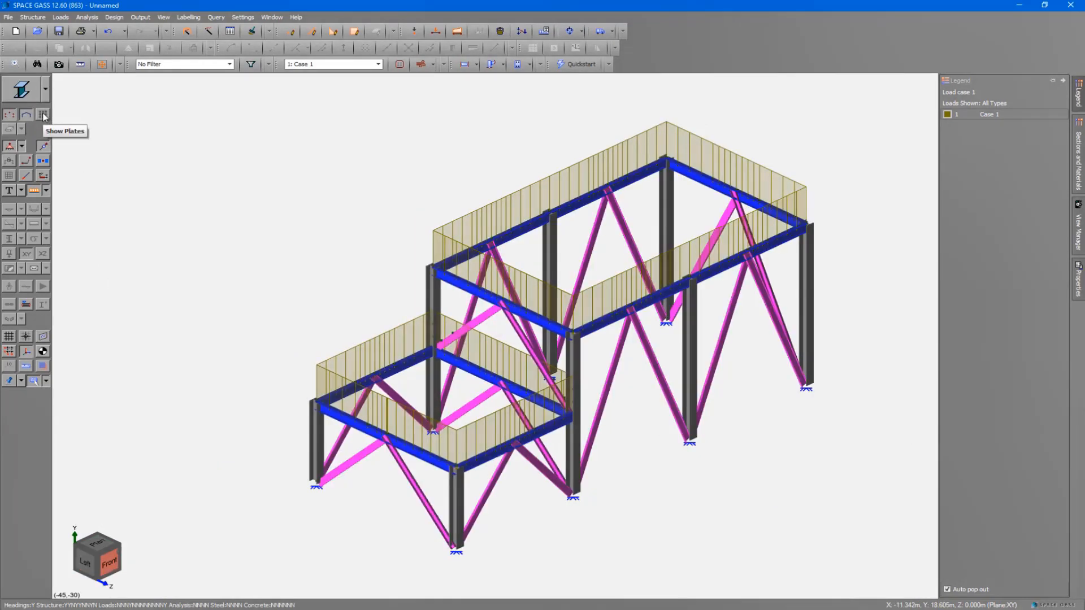
Step: Run a linear static analysis for all load cases with the Paradise solver and close the completion report
{"action": "left_click", "coordinate": [94, 20]}
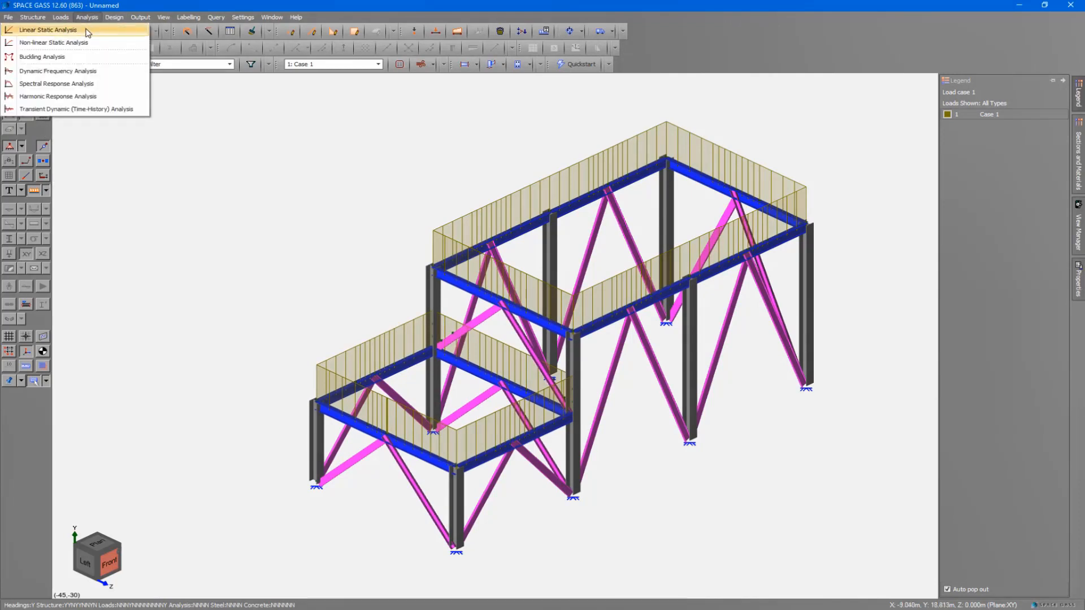
{"action": "left_click", "coordinate": [88, 30]}
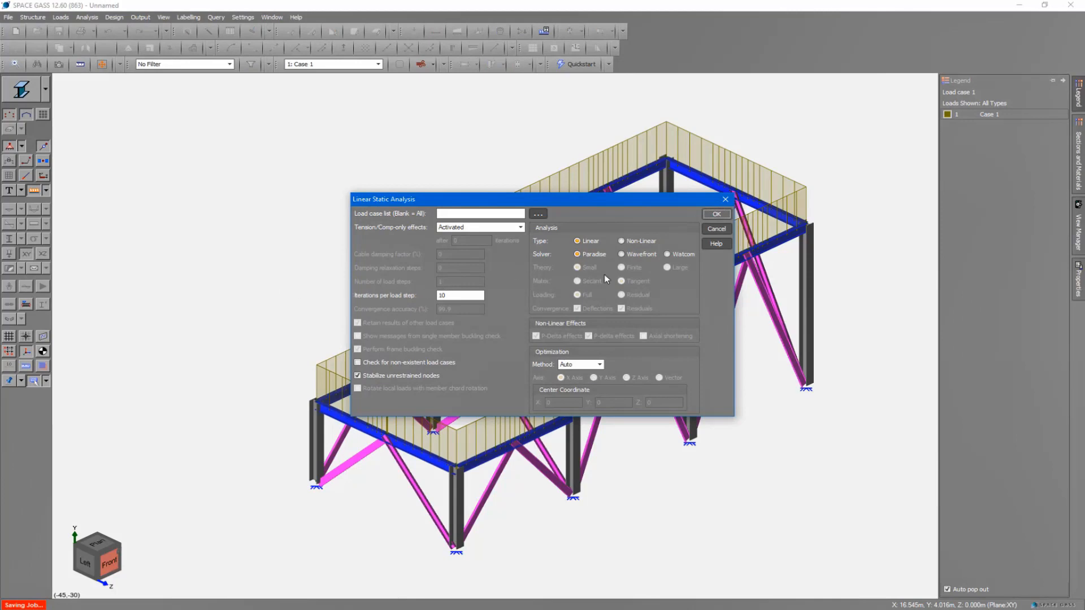
{"action": "left_click", "coordinate": [716, 215]}
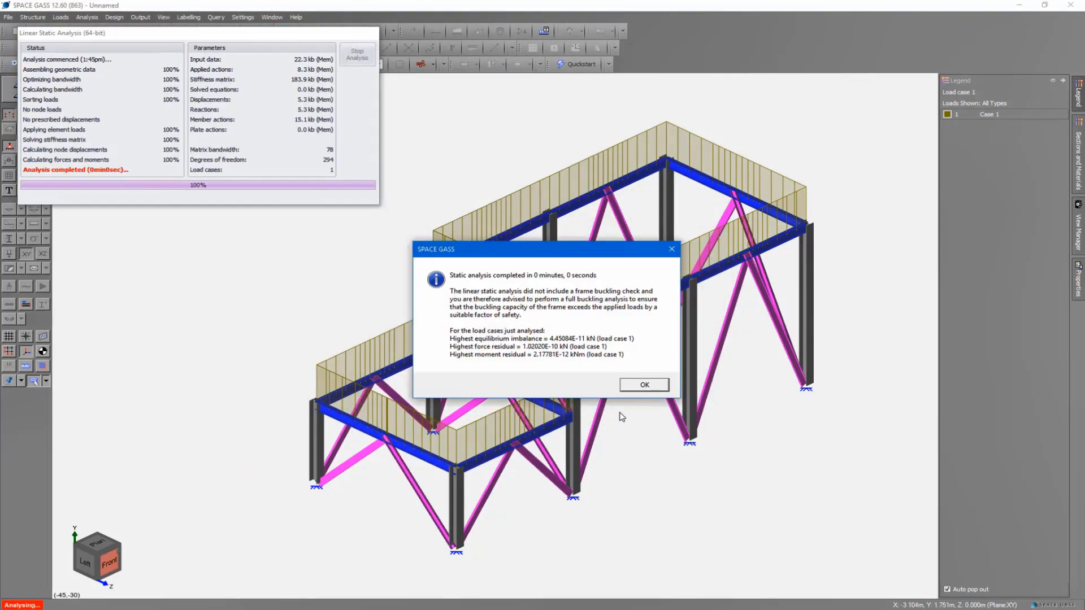
{"action": "left_click", "coordinate": [646, 387]}
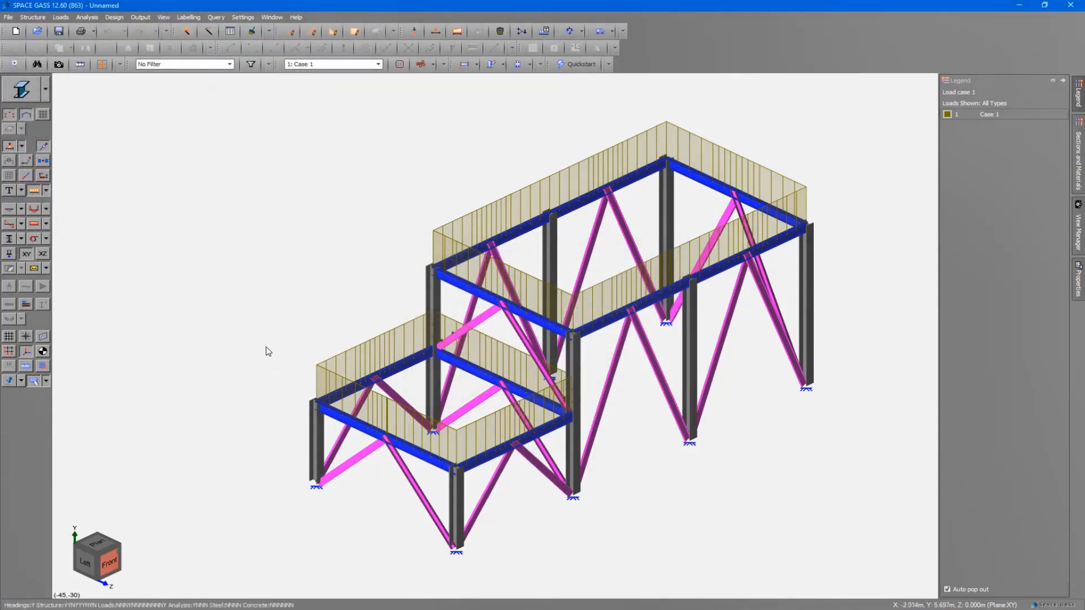
Step: Examine the frame's deflected shape under Case 1 with the undeformed members temporarily hidden, and turn the deflection display off again
{"action": "left_click", "coordinate": [8, 211]}
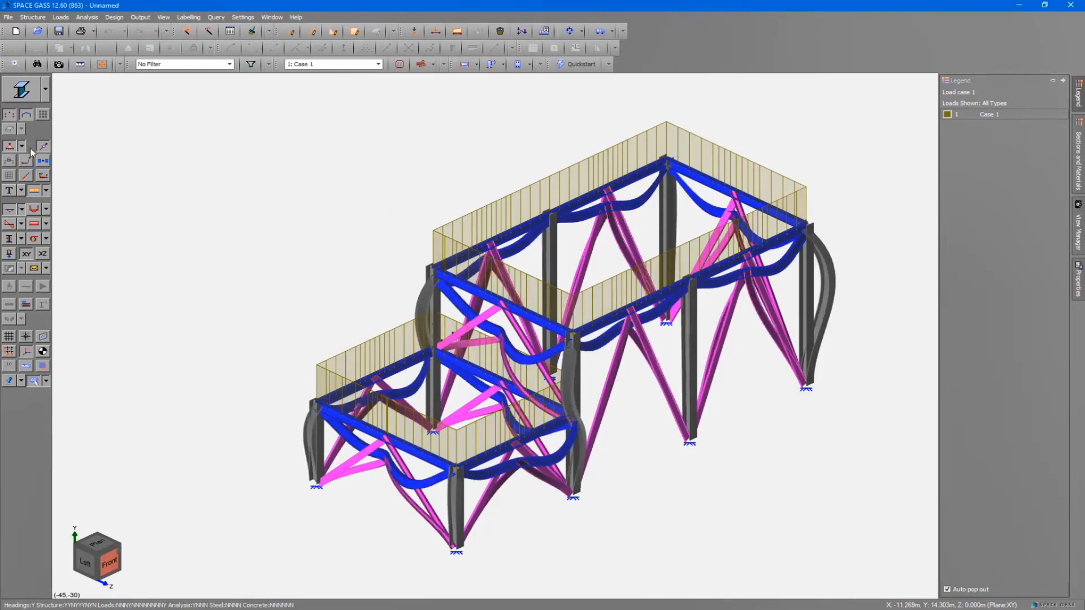
{"action": "left_click", "coordinate": [25, 115]}
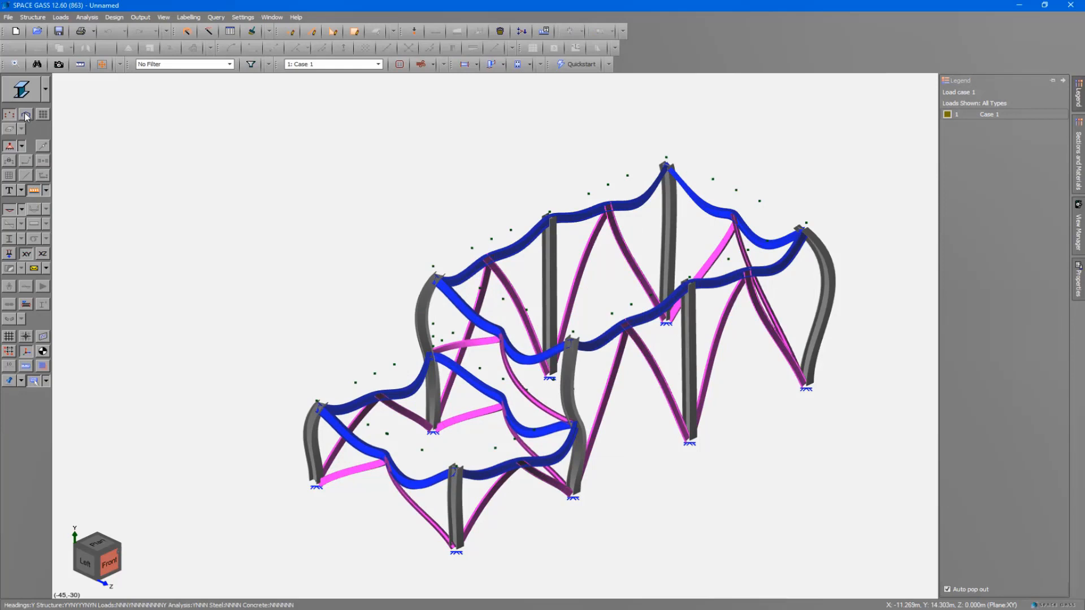
{"action": "left_click", "coordinate": [25, 115]}
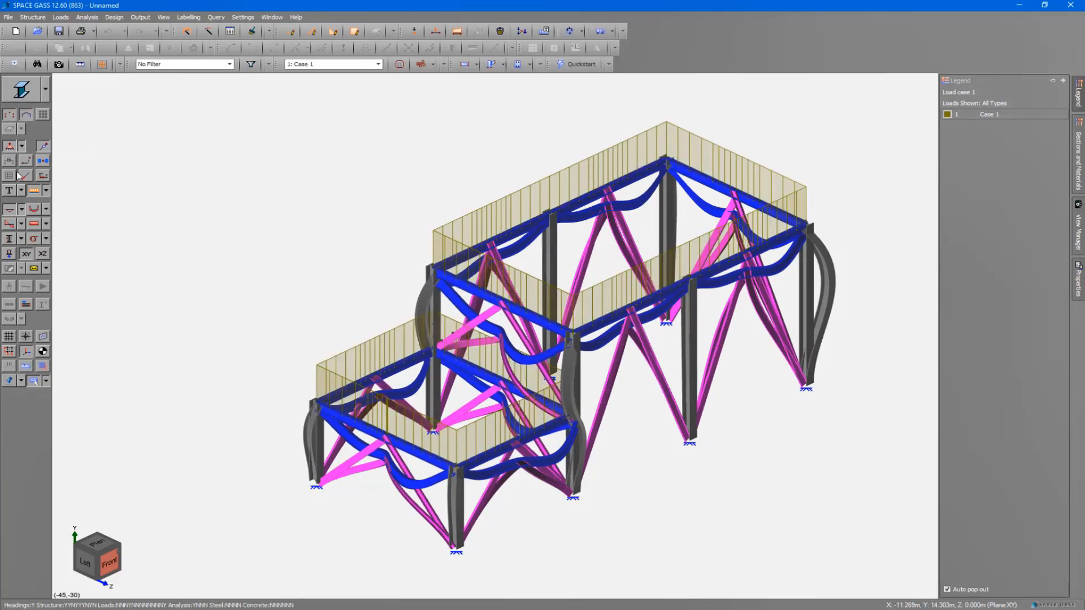
{"action": "left_click", "coordinate": [11, 213]}
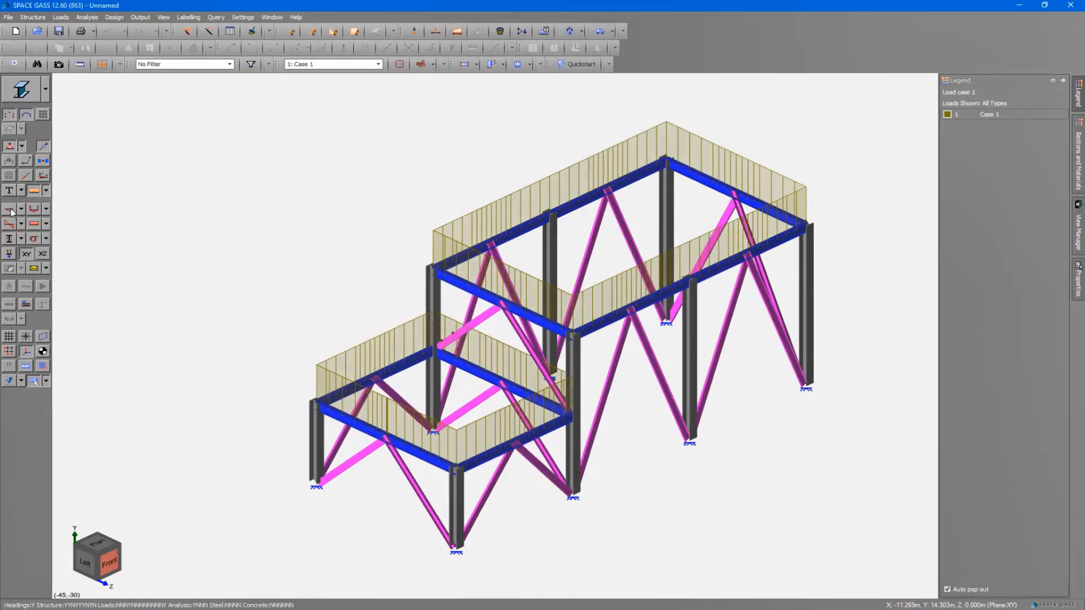